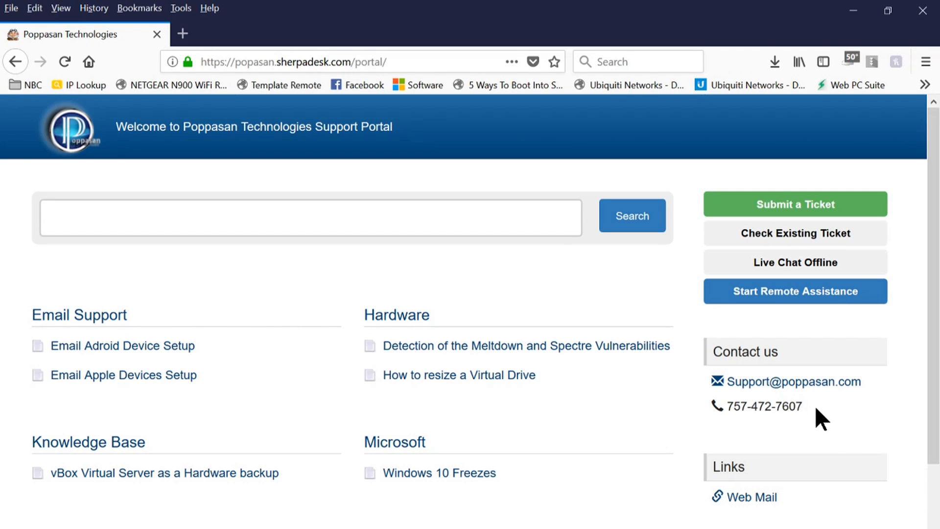
Highlight the support phone number and type support.poppasan.com over the portal URL.
drag(806, 407, 726, 411)
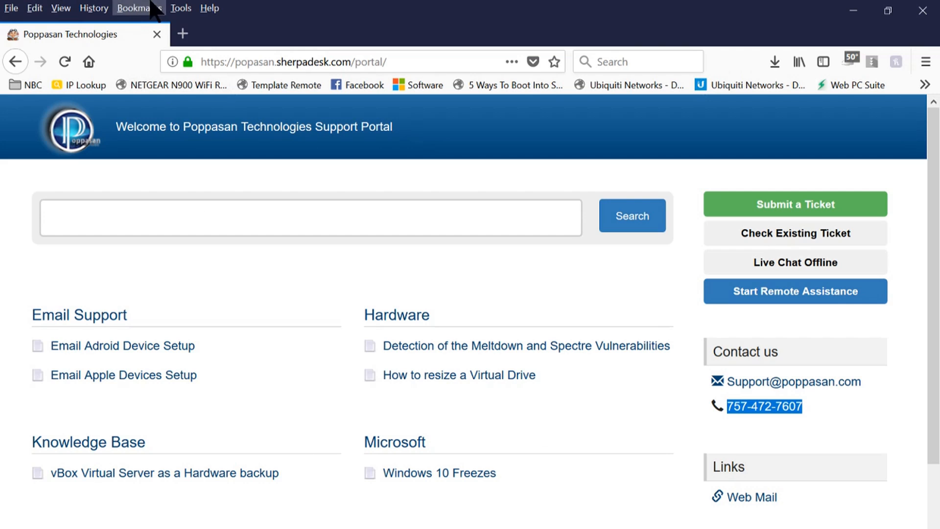
click(298, 60)
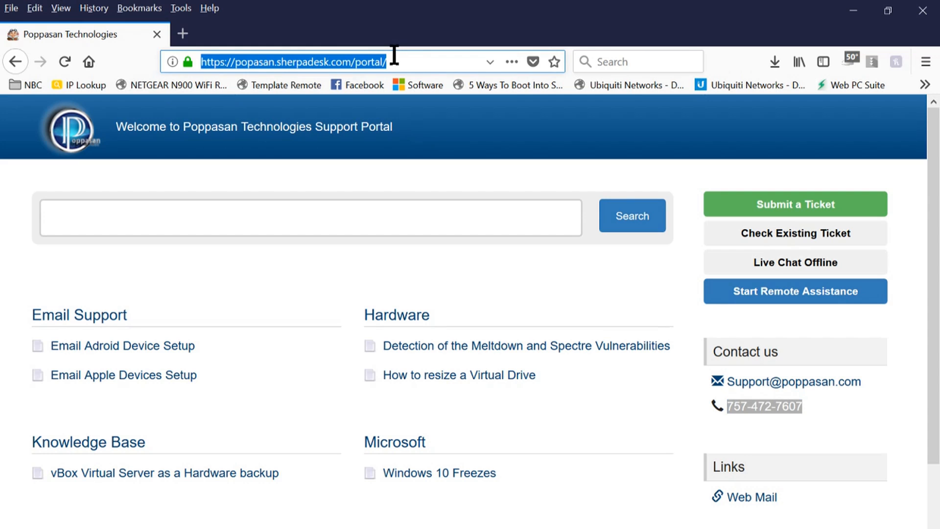
text(support)
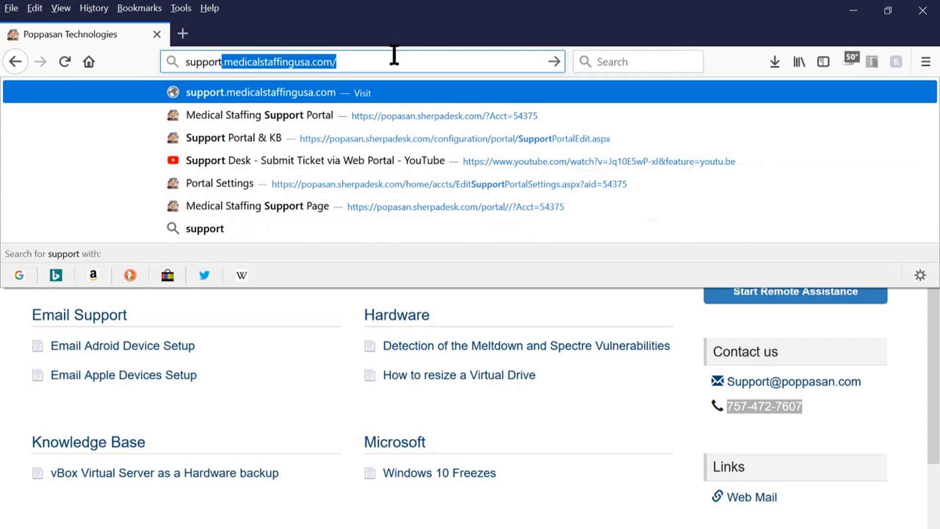
text(.popp)
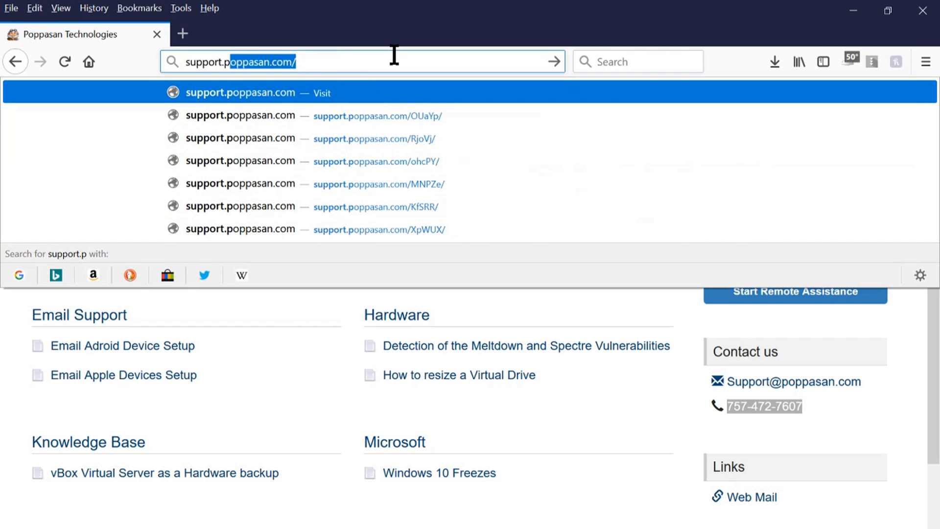
text(as)
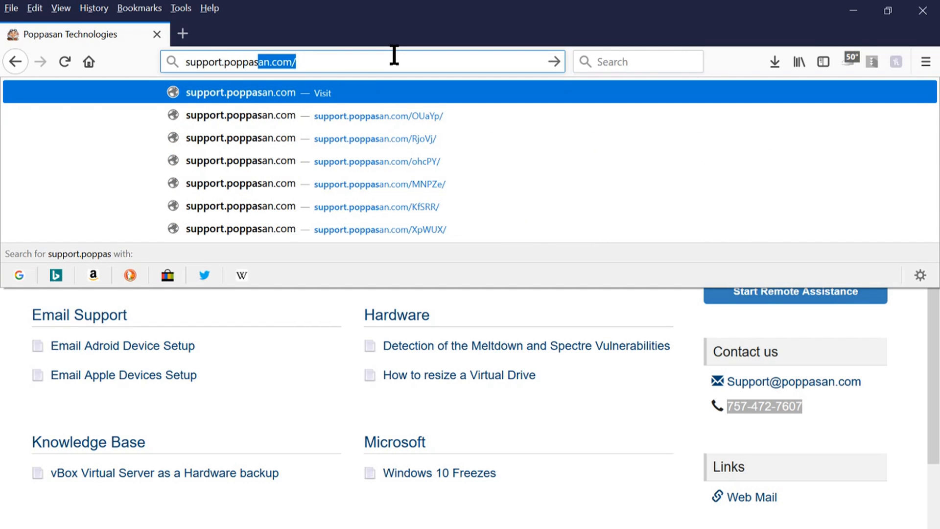
text(an.co)
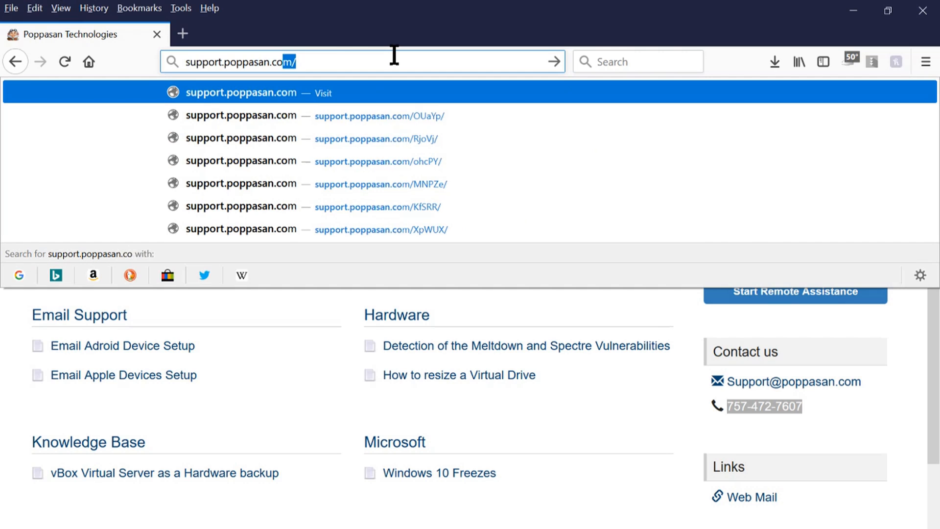
text(m)
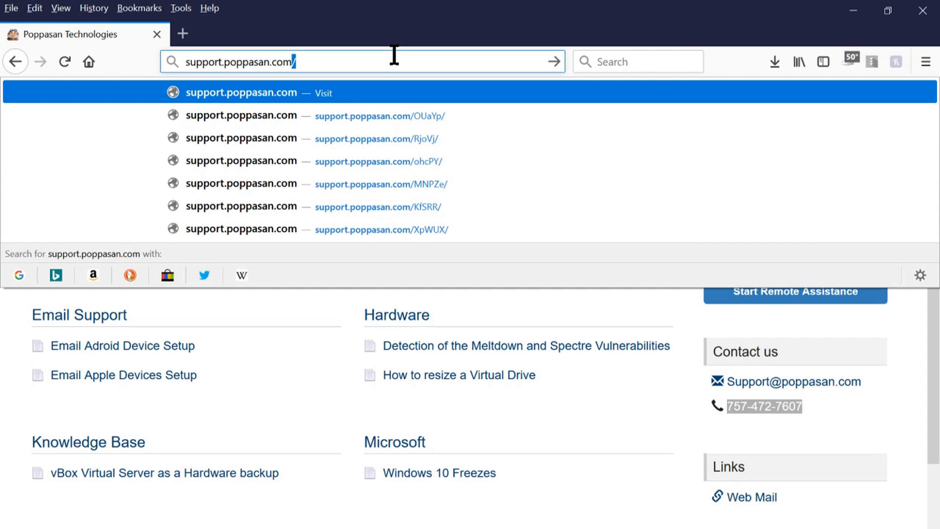
Load the custom portal address and scroll through the portal page.
key(Return)
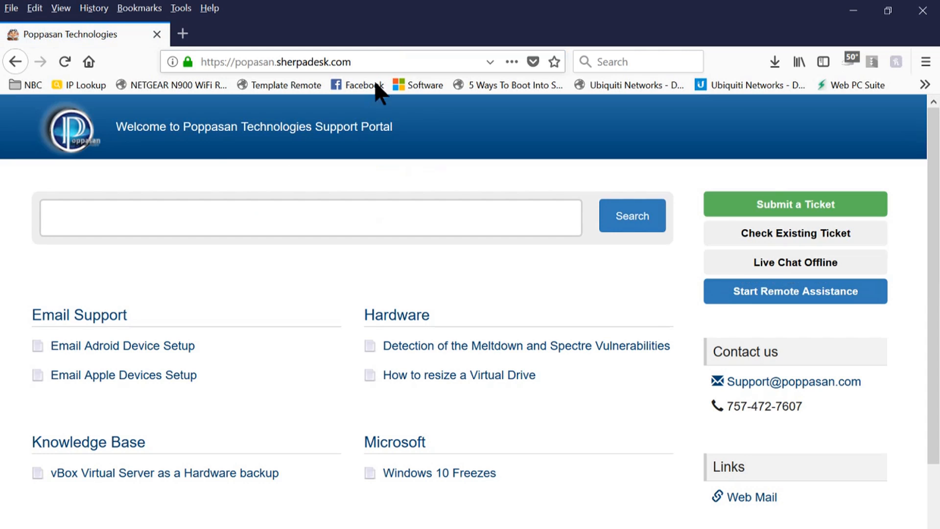
scroll(231, 356, down, 3)
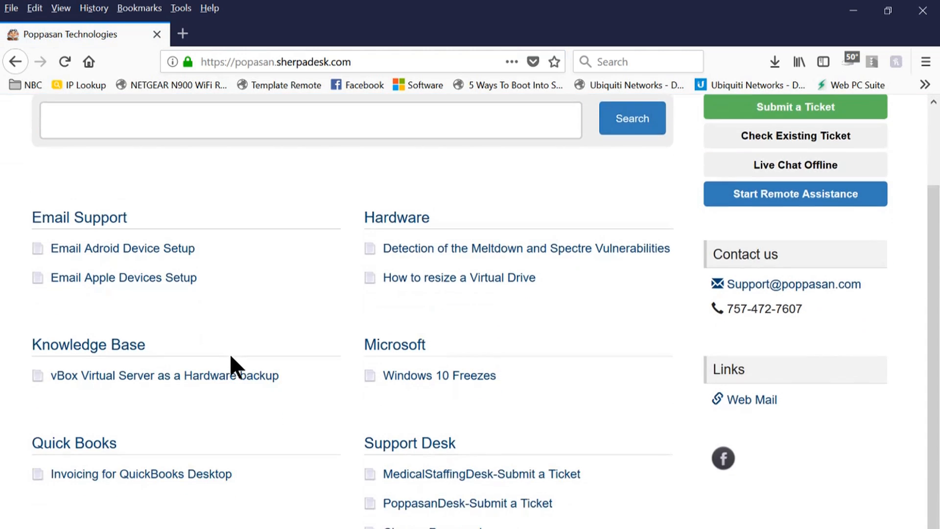
scroll(231, 357, up, 3)
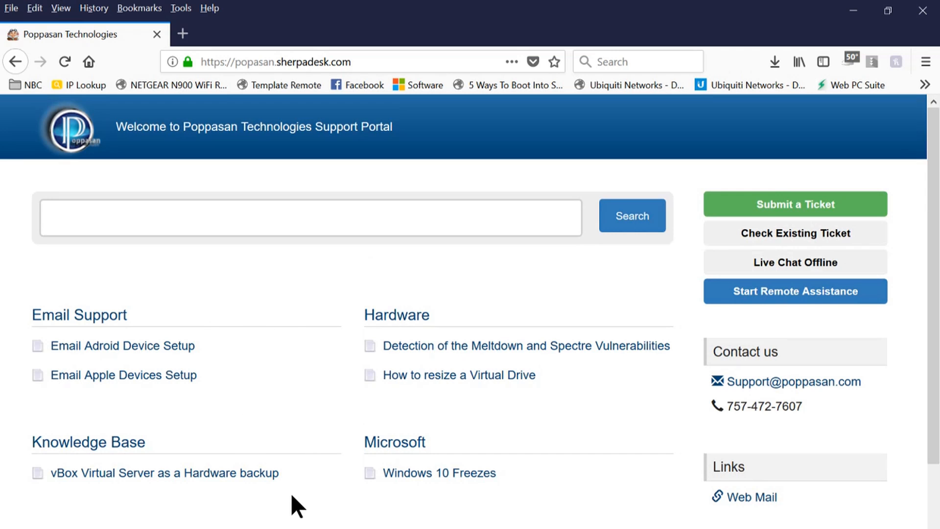
scroll(307, 420, down, 3)
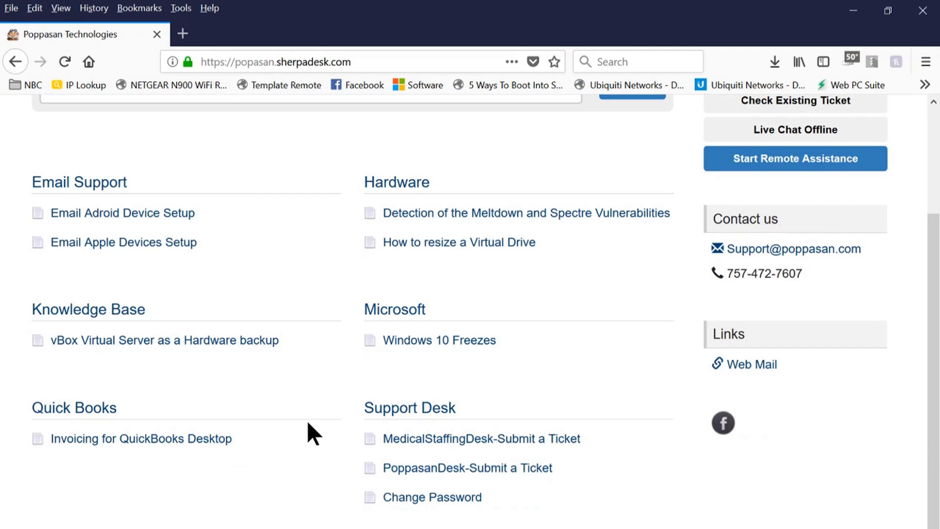
scroll(307, 420, up, 3)
Search the portal articles for 'email'.
click(88, 223)
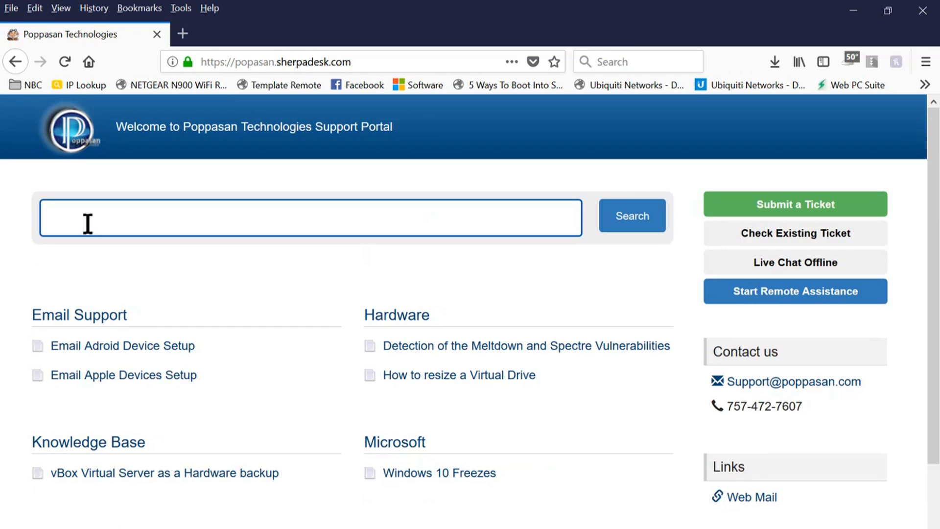
text(email)
key(Return)
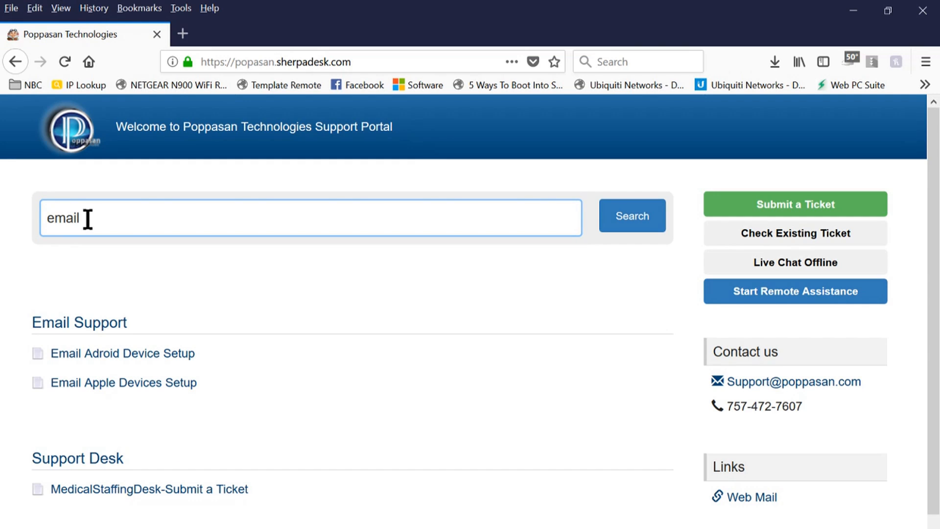
drag(88, 220, 1, 210)
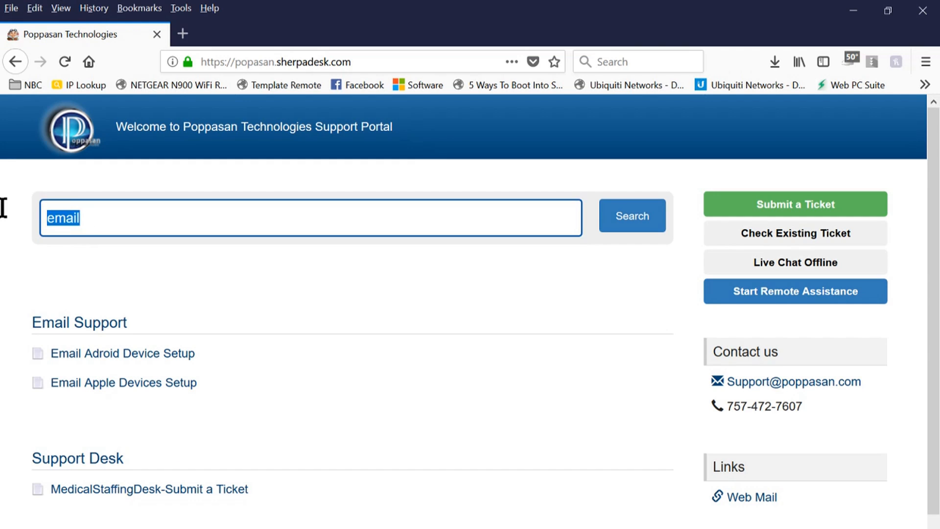
Open the Check Existing Ticket login and sign in with the demo admin email and saved password.
click(799, 235)
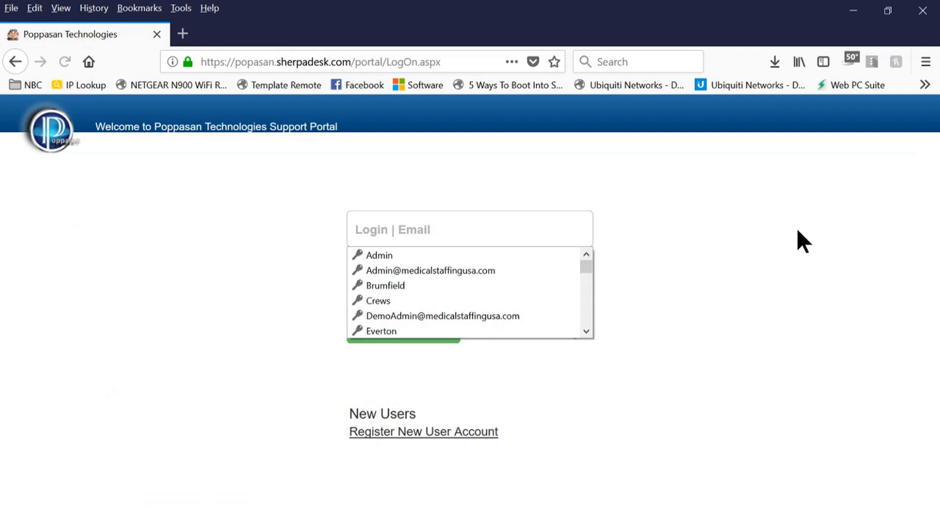
click(741, 263)
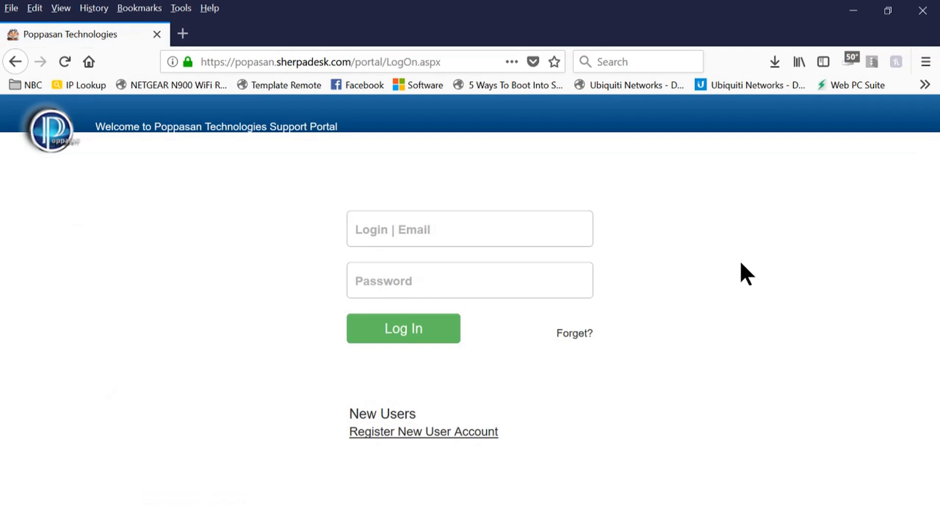
click(424, 434)
click(369, 229)
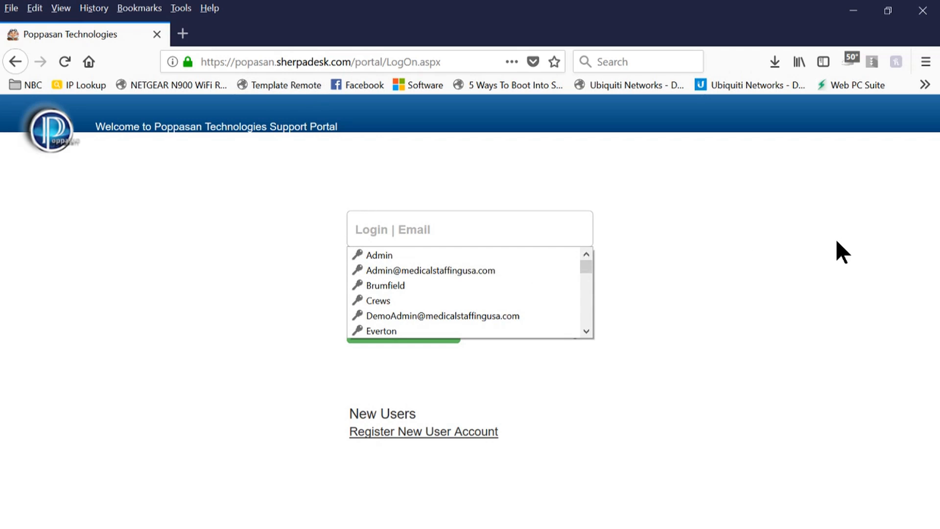
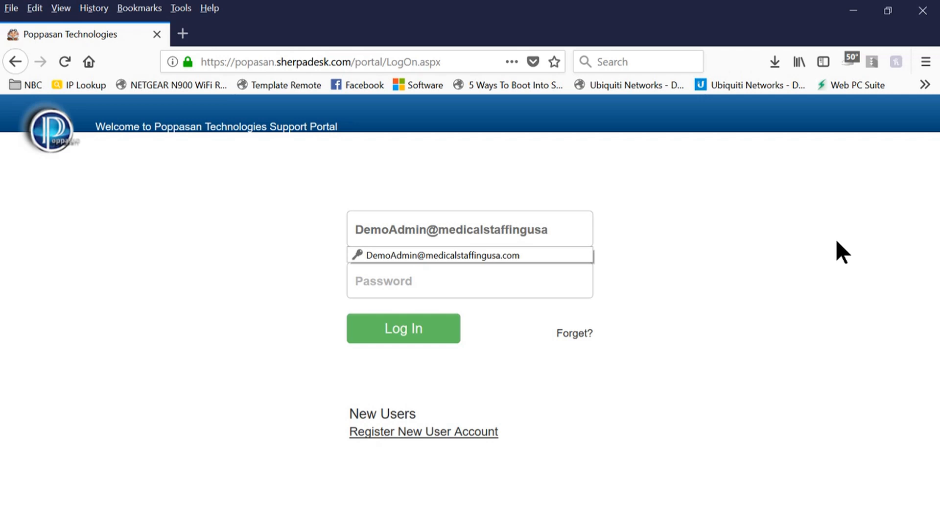
click(429, 283)
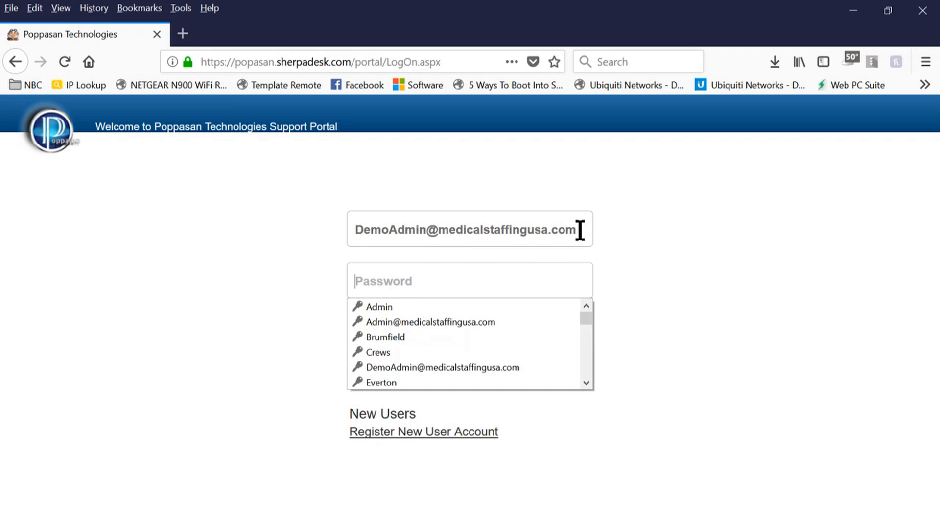
drag(579, 231, 305, 225)
click(390, 255)
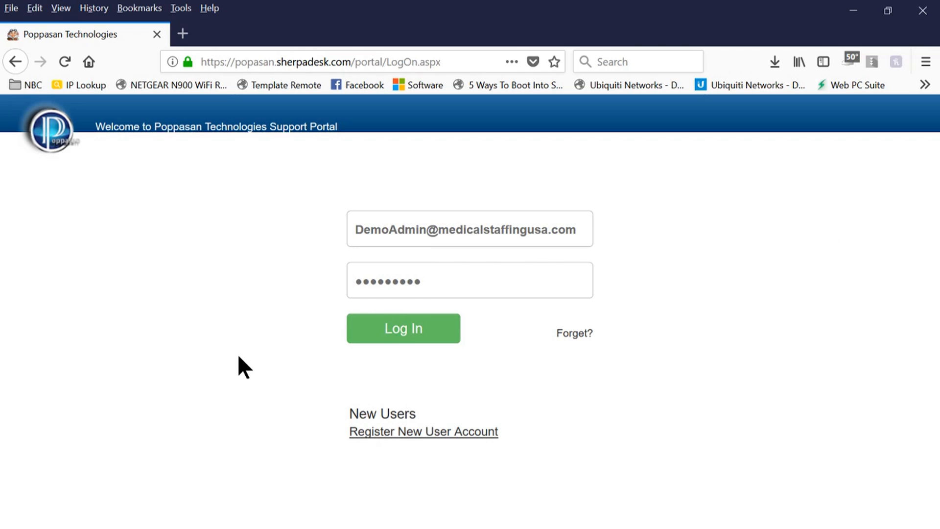
click(391, 332)
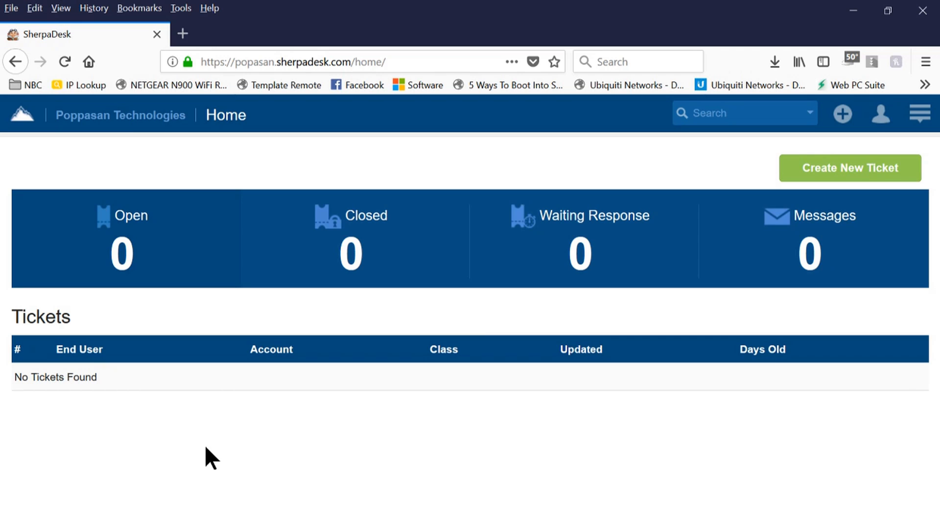
click(833, 171)
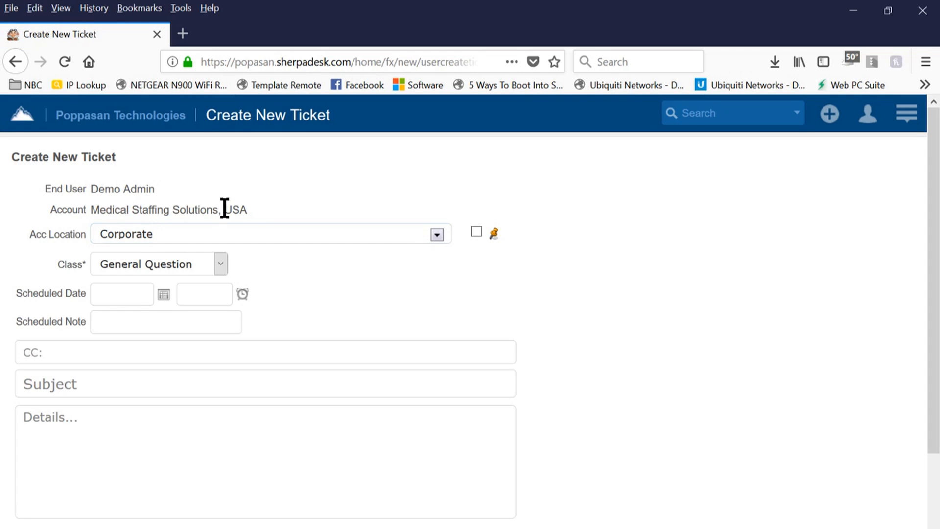
drag(250, 210, 91, 209)
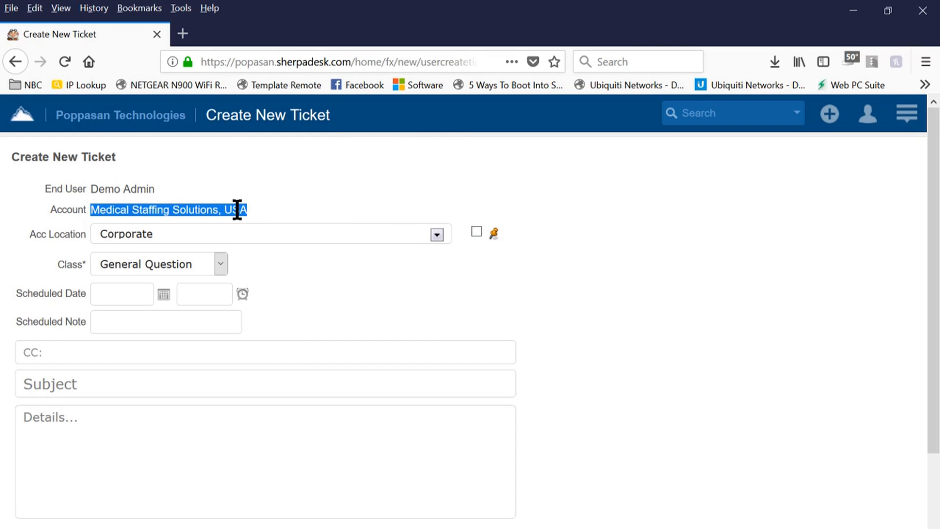
click(271, 208)
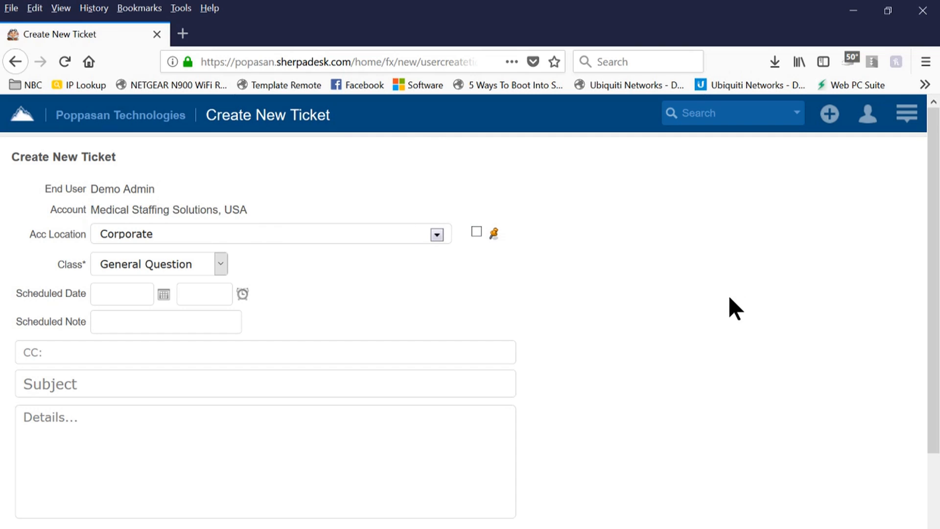
drag(250, 209, 90, 211)
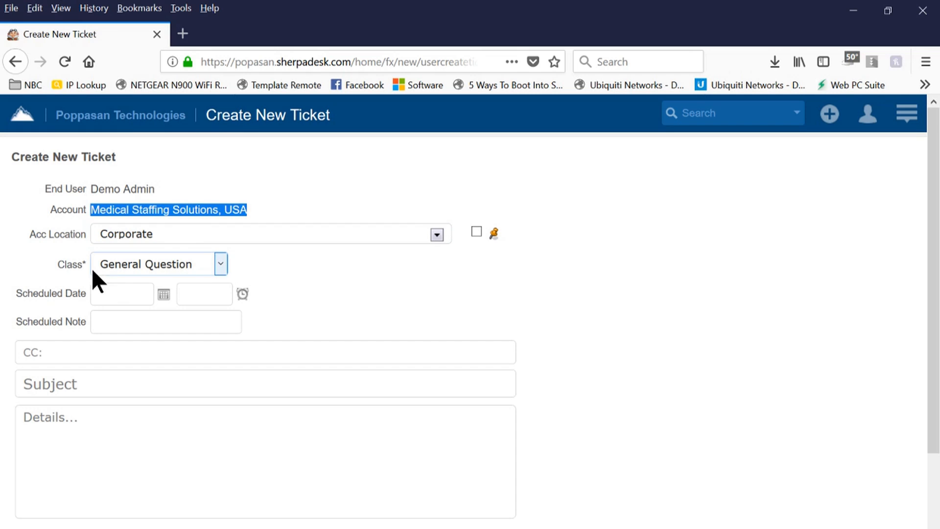
double_click(78, 265)
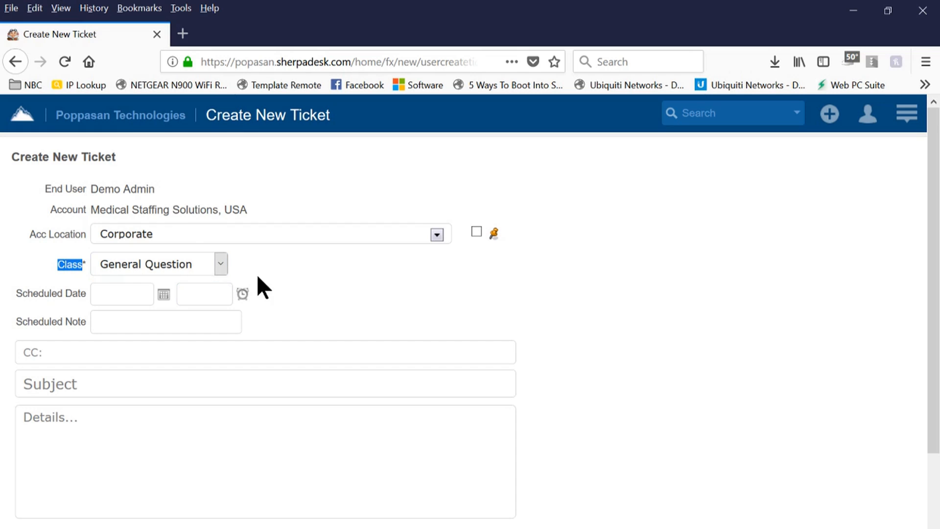
Try Phone Support, then Remote Support as the ticket class without choosing a sub-option.
click(223, 265)
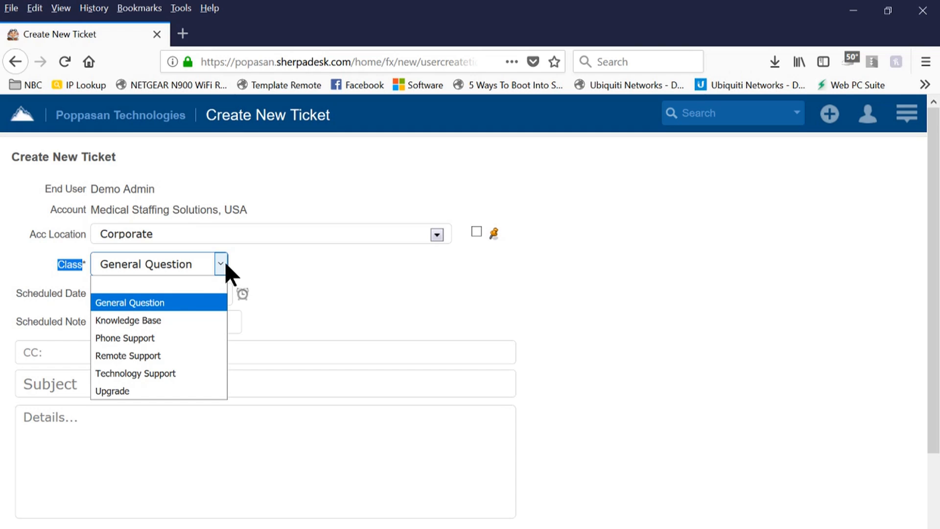
click(145, 337)
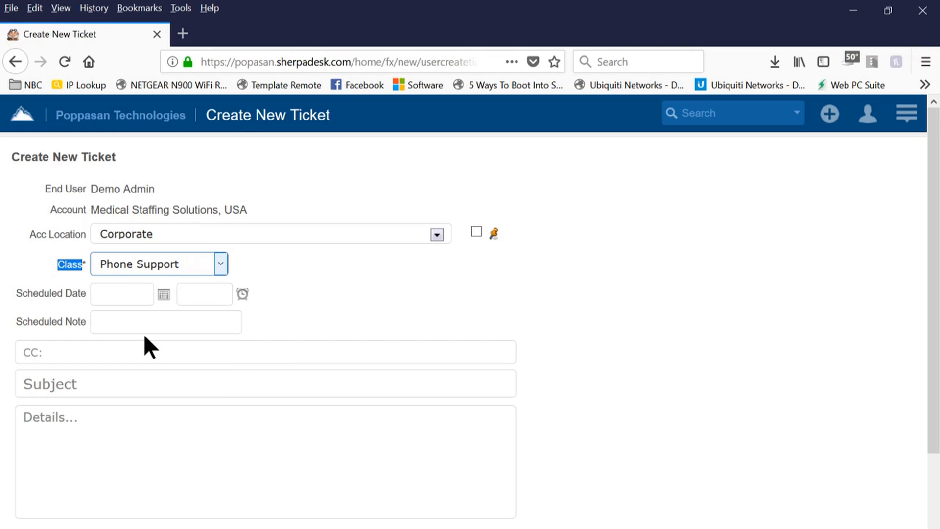
click(220, 266)
click(158, 365)
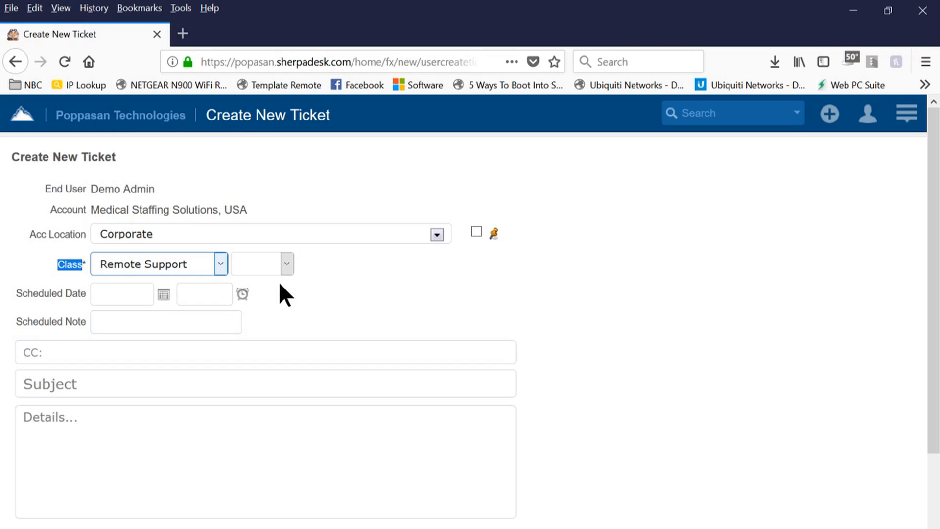
click(290, 263)
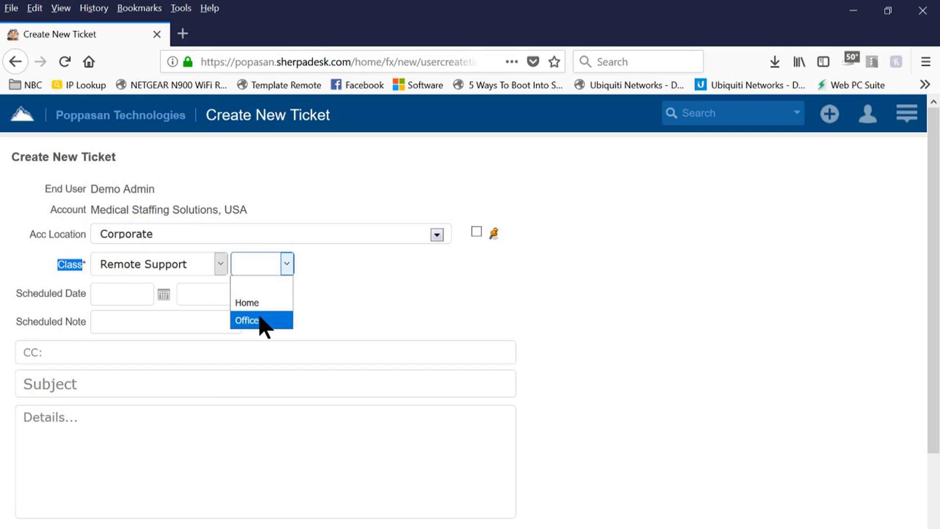
click(418, 292)
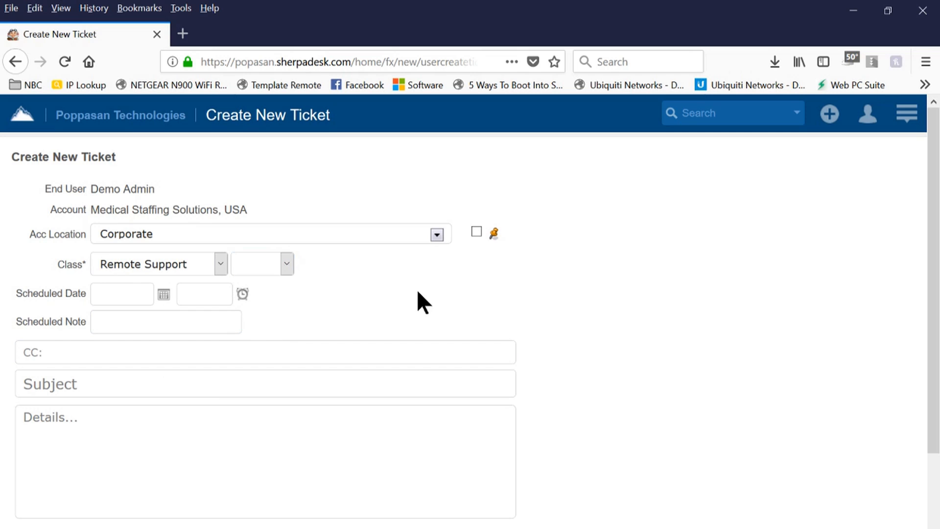
Set the ticket class to Technology Support > Hardware > Laptop.
click(221, 267)
click(165, 370)
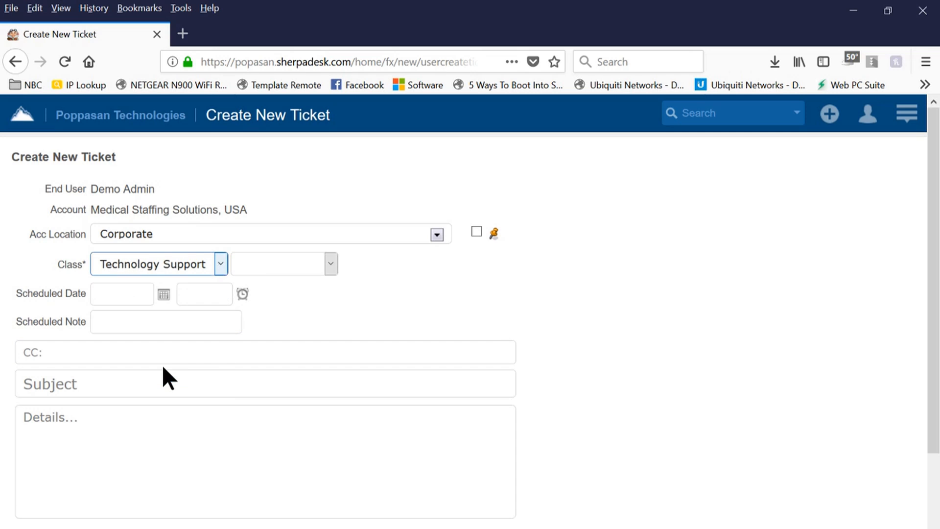
click(330, 264)
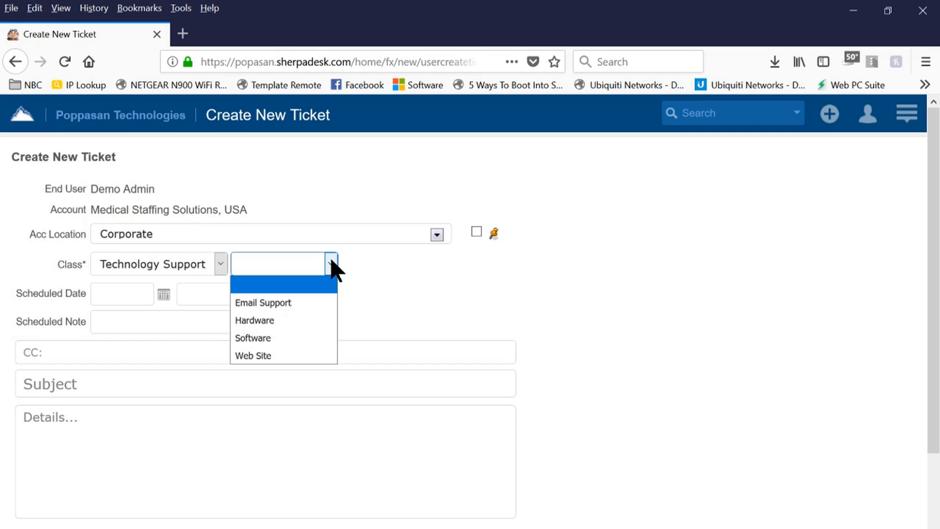
click(289, 319)
click(410, 264)
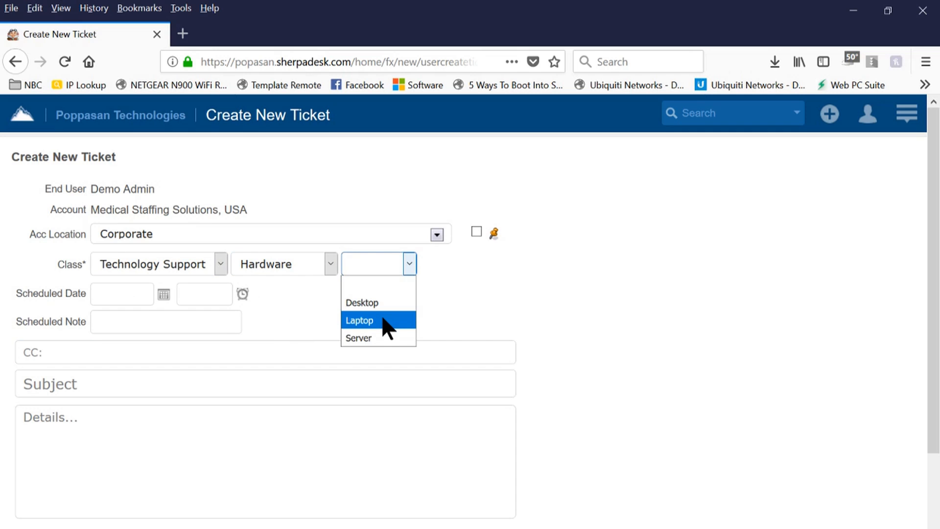
click(387, 324)
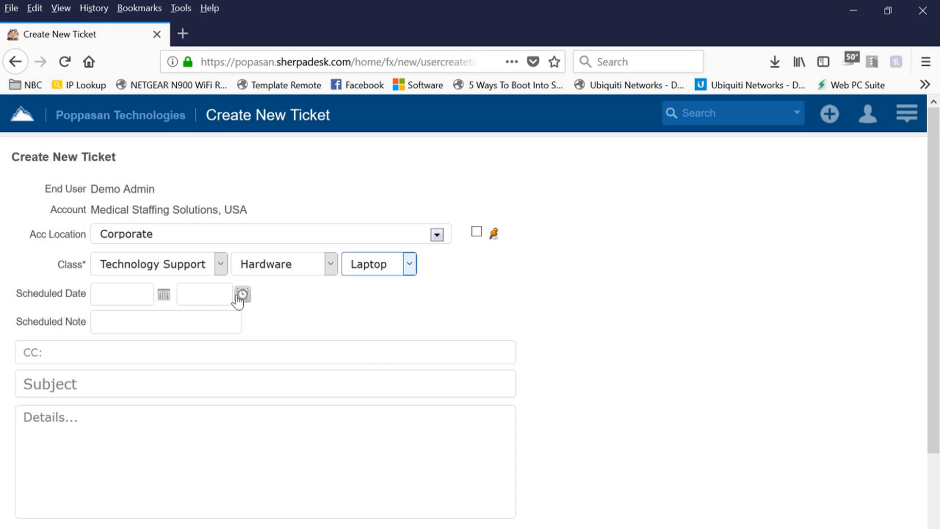
Type 'Ha' in the subject, dismiss the mail alert, and enter 'Hard Clicking' in CC.
click(137, 322)
click(123, 323)
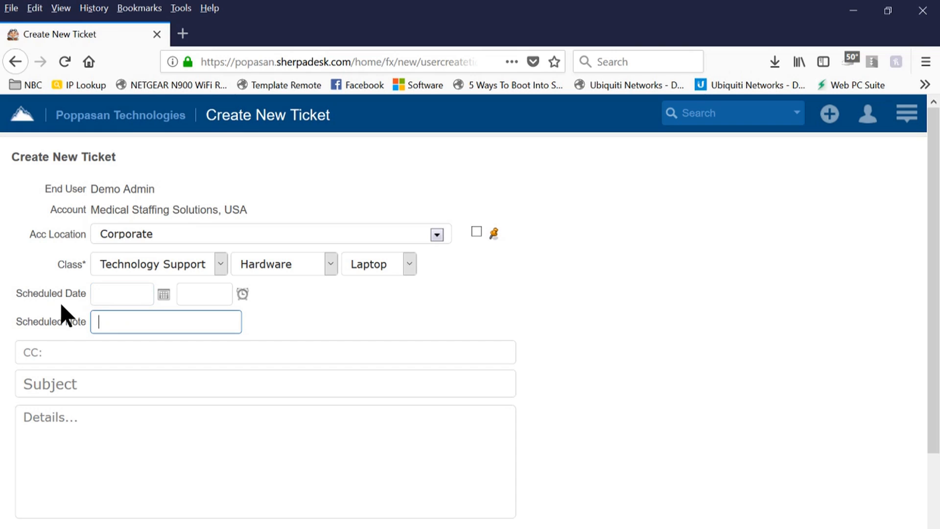
click(78, 387)
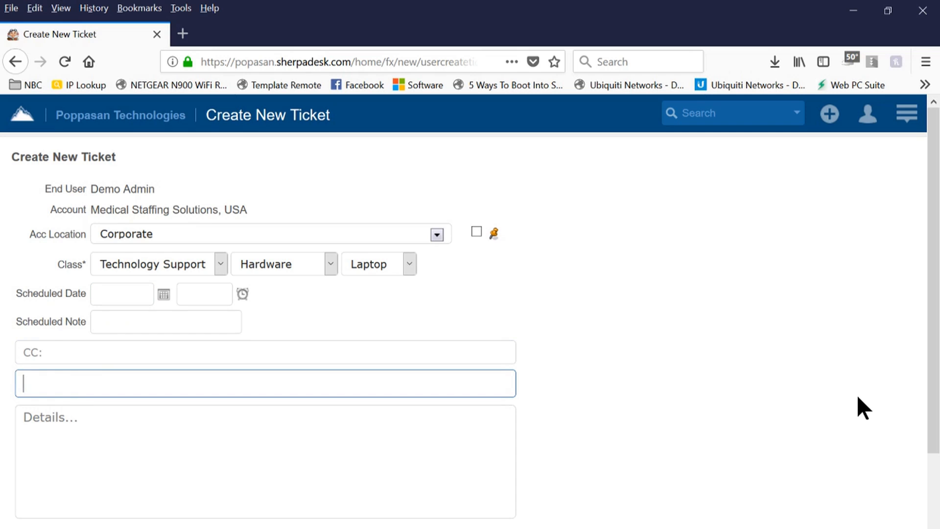
text(Ha)
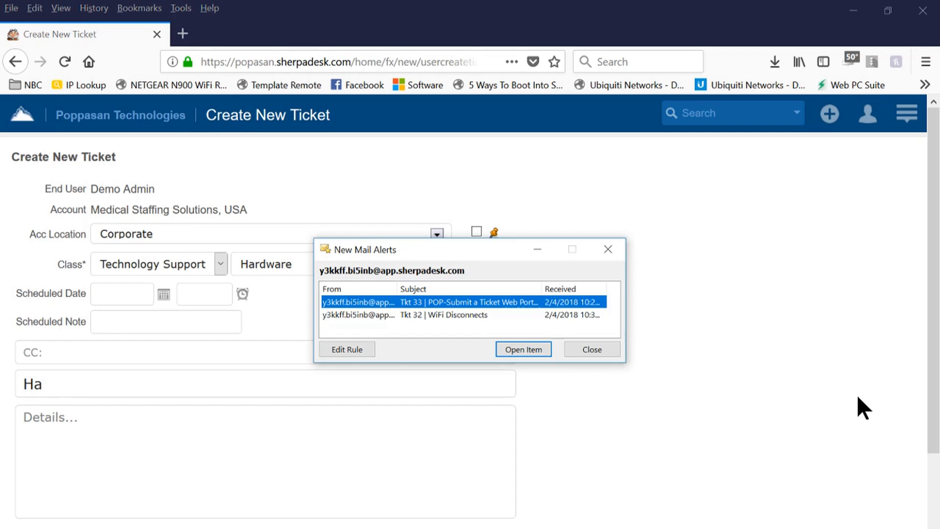
click(590, 349)
click(146, 321)
click(96, 359)
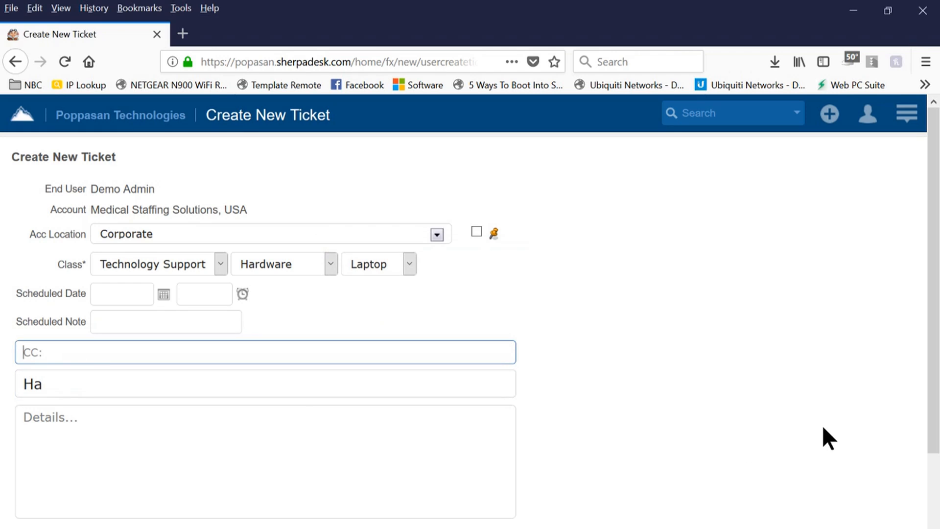
text(Hard Clicking)
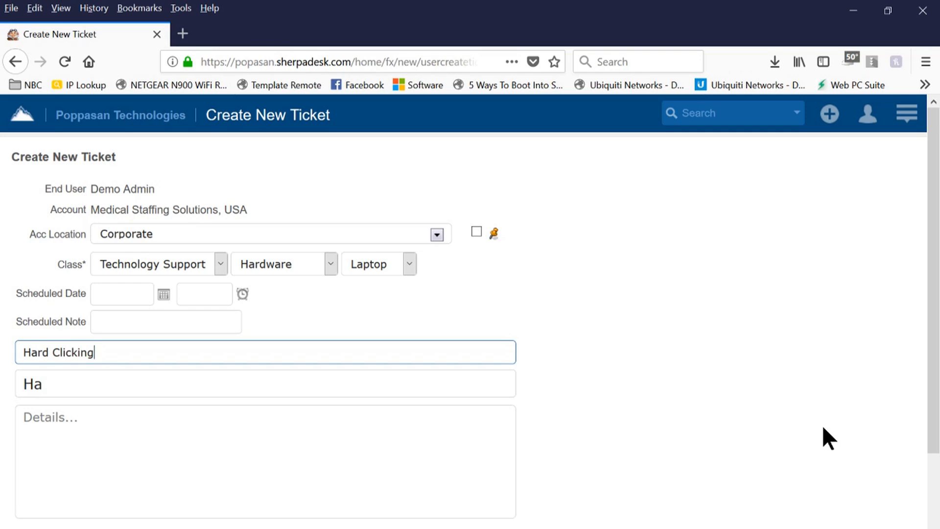
Move 'Hard Clicking' from CC into the subject over 'Ha' and insert 'Drive'.
drag(141, 358, 3, 338)
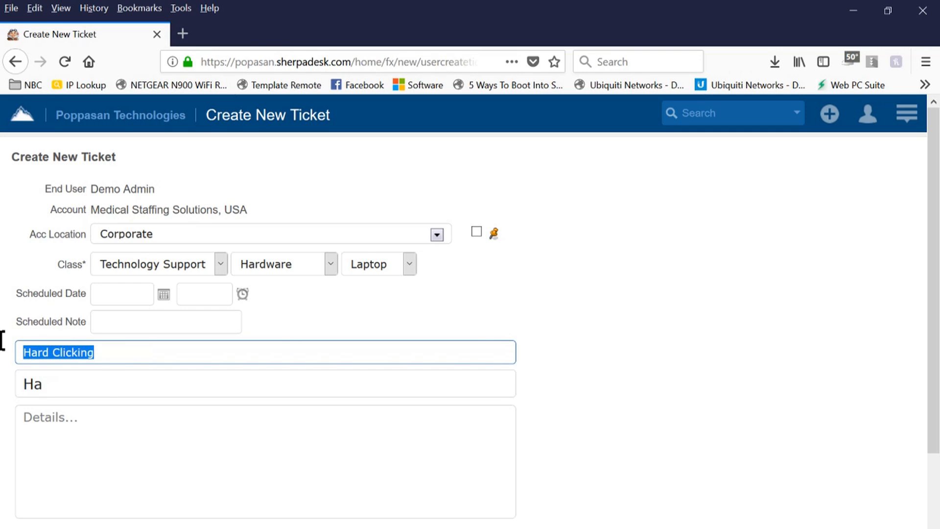
right_click(59, 355)
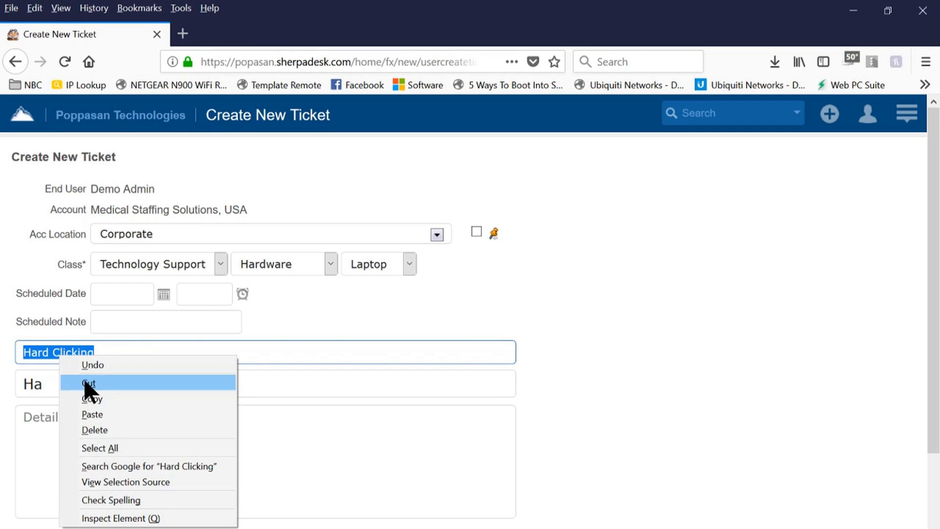
click(87, 383)
drag(8, 382, 52, 382)
right_click(51, 381)
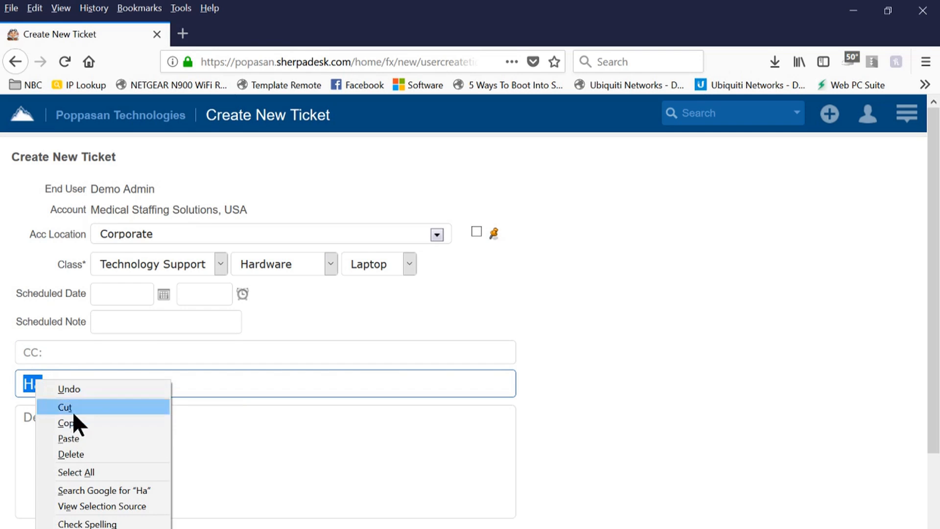
click(91, 439)
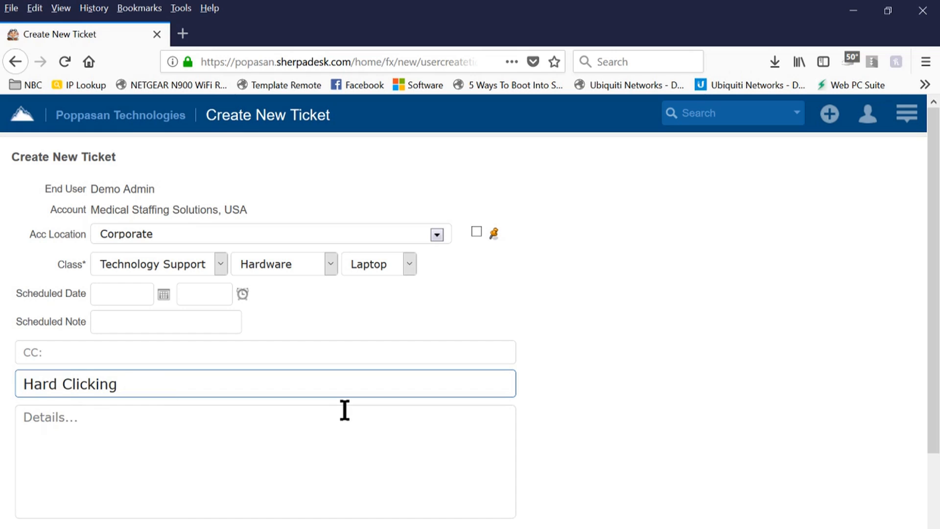
text(Drive)
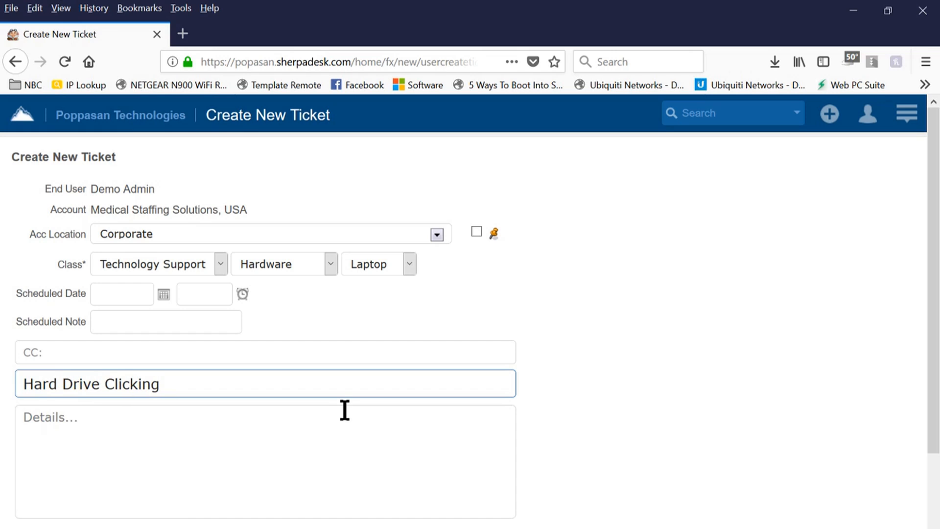
Enter 'Trouble is the noise' as the ticket details and scroll down to the submit button.
click(257, 439)
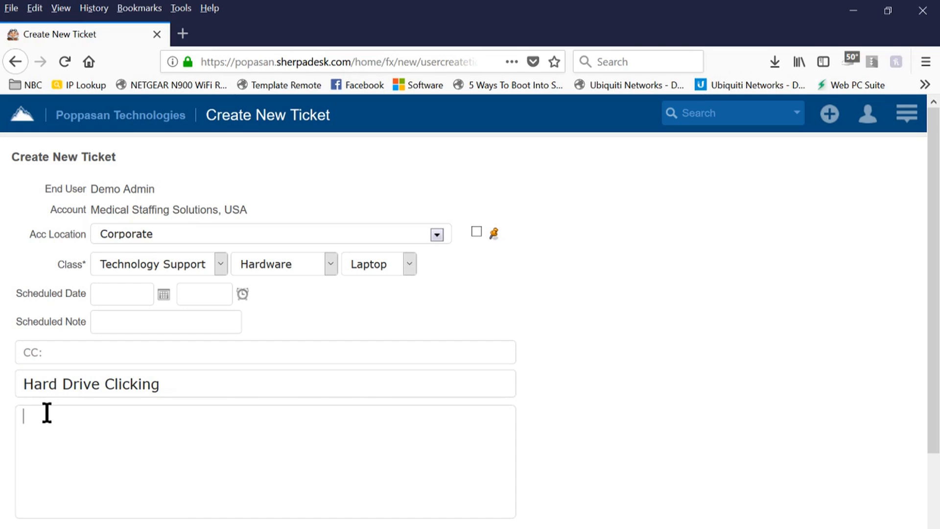
text(Trouble is the noise)
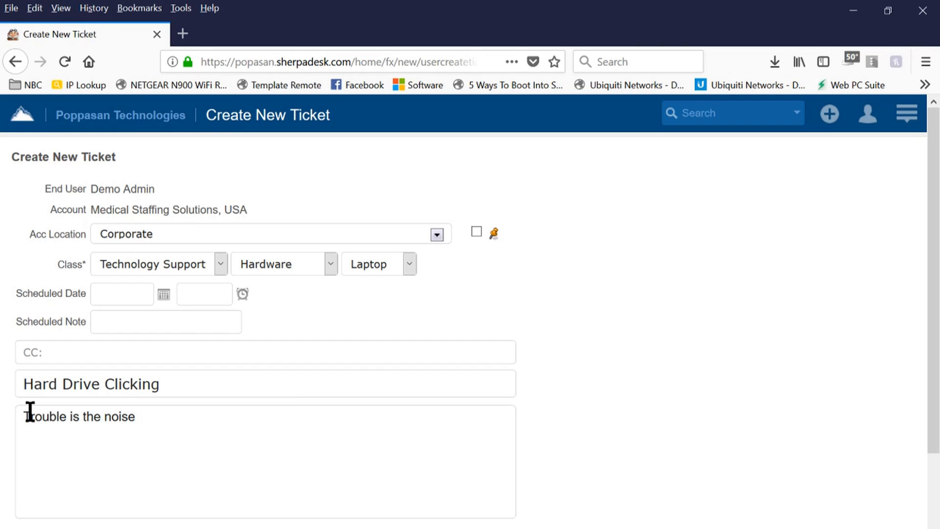
drag(164, 385, 2, 388)
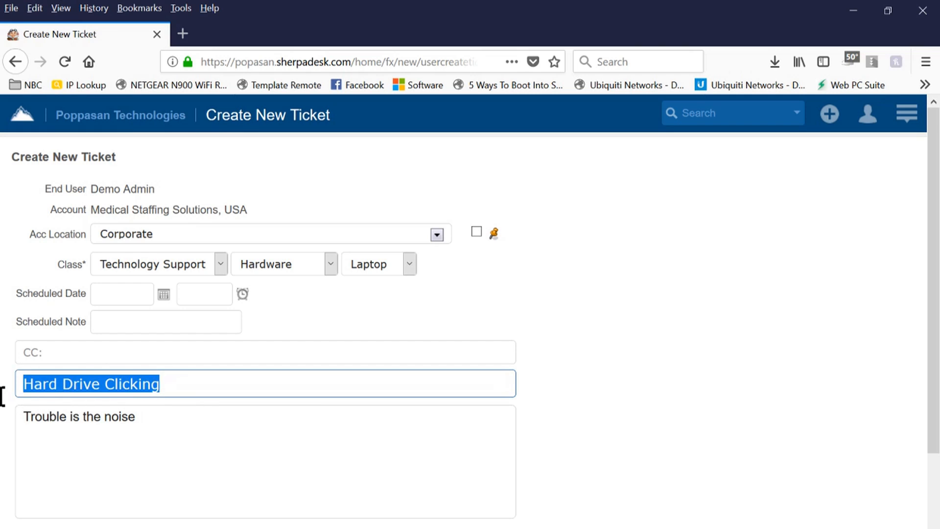
click(609, 470)
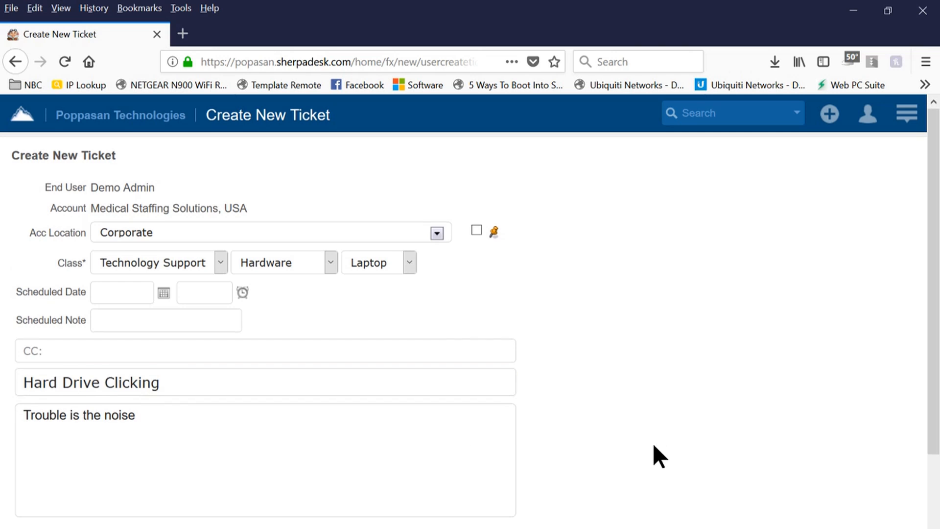
scroll(653, 443, down, 3)
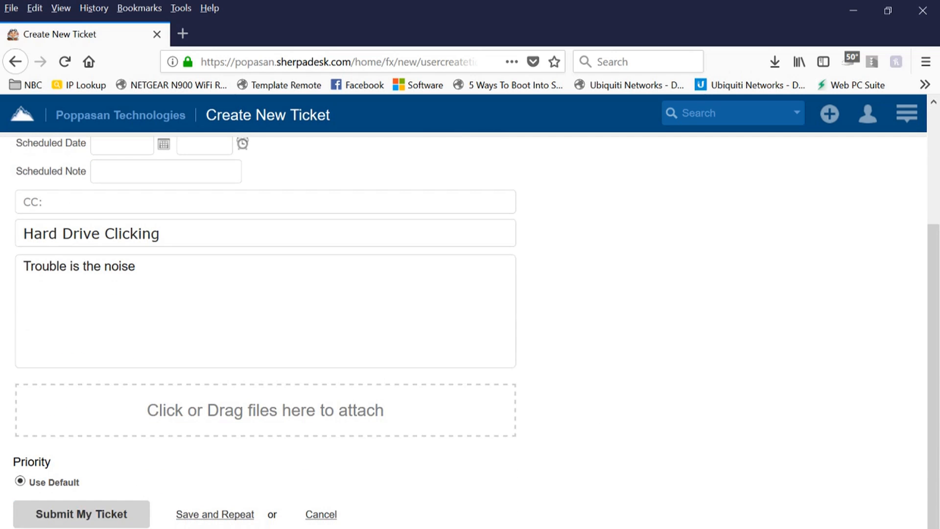
Submit the ticket, creating #34, and go back to the Home dashboard.
click(68, 518)
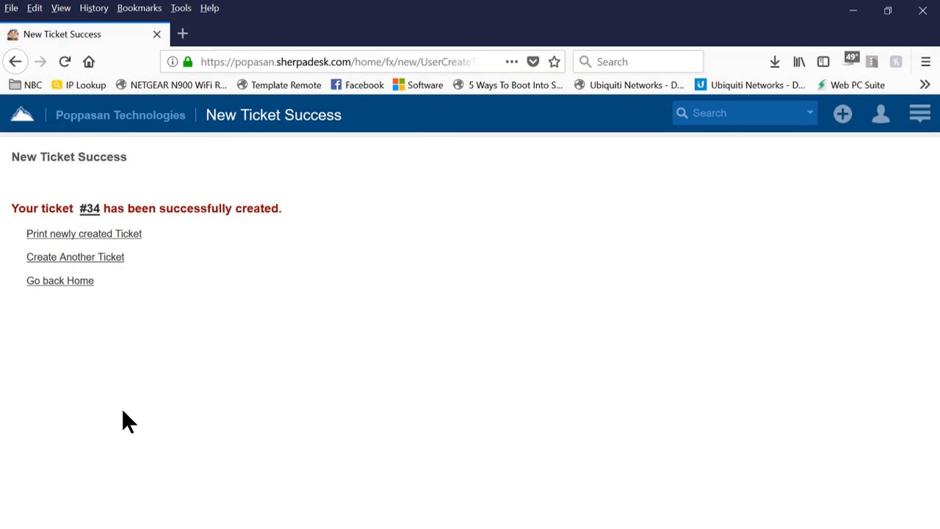
drag(137, 147, 10, 155)
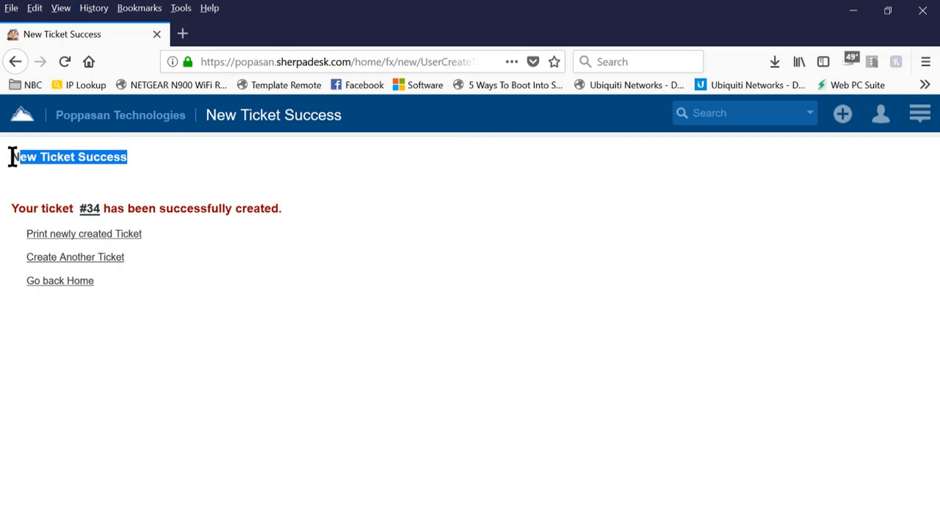
click(4, 155)
drag(126, 159, 11, 160)
click(70, 283)
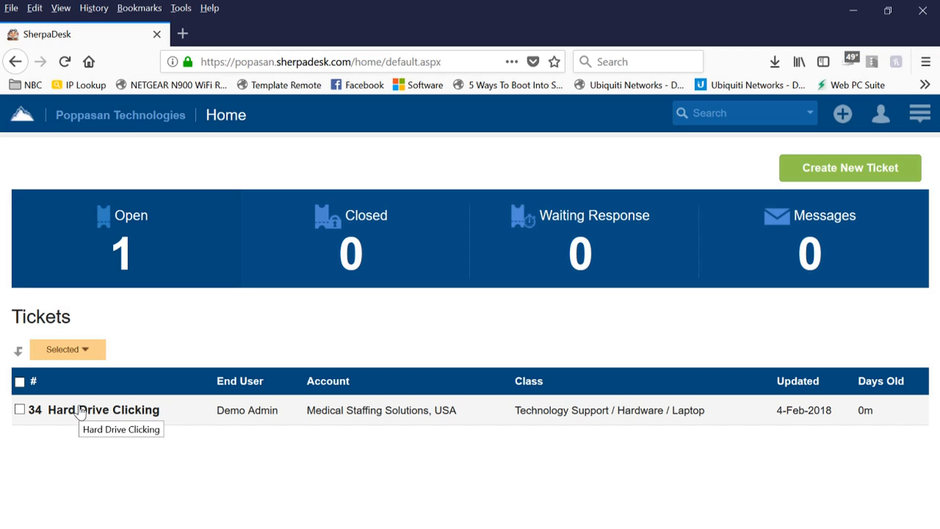
Open ticket #34 'Hard Drive Clicking' and scroll through its details, response area and class.
click(108, 413)
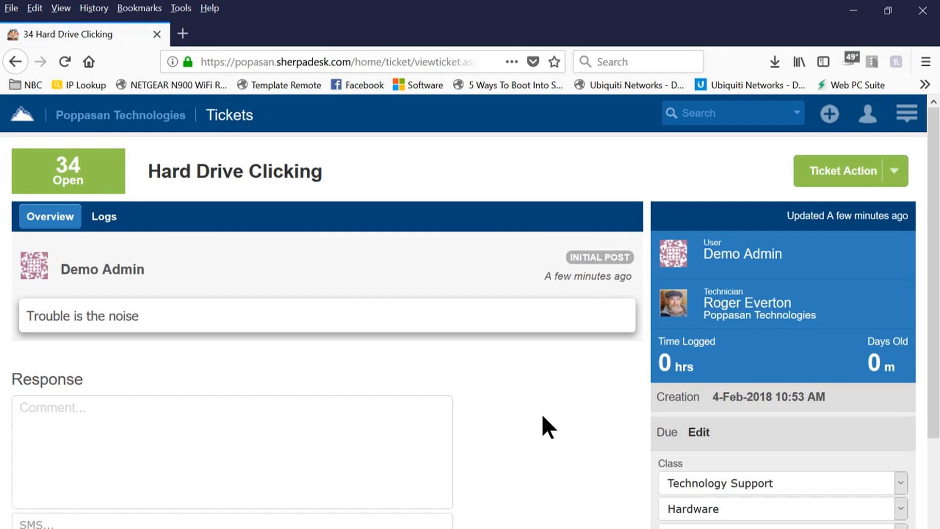
click(111, 429)
click(499, 418)
scroll(499, 419, down, 3)
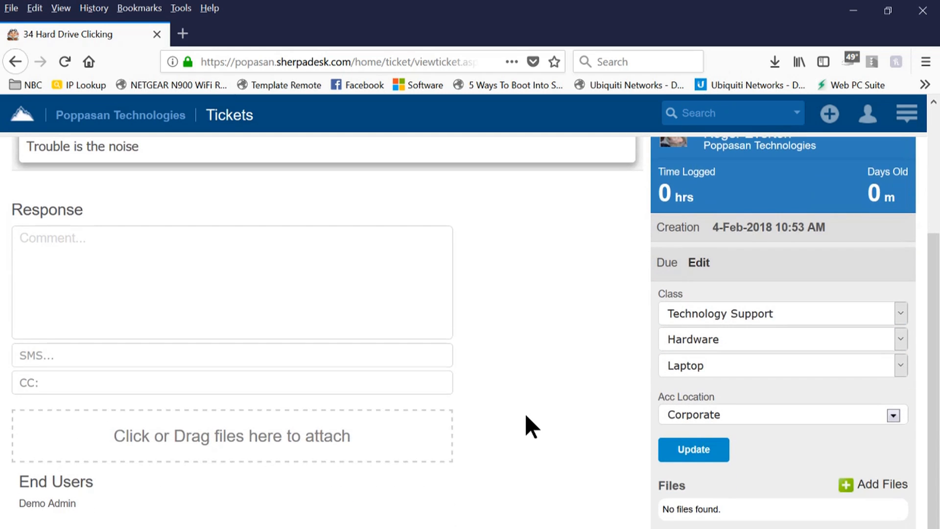
scroll(518, 412, up, 3)
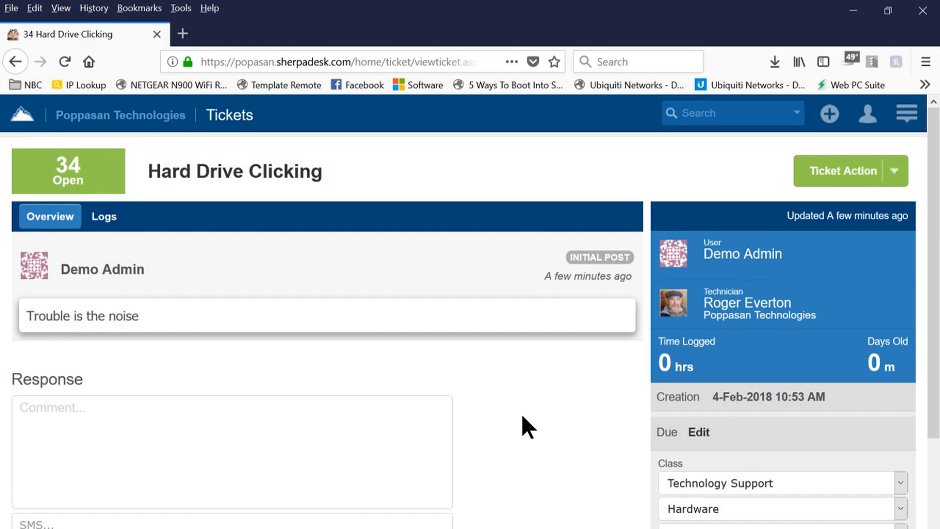
scroll(522, 417, down, 2)
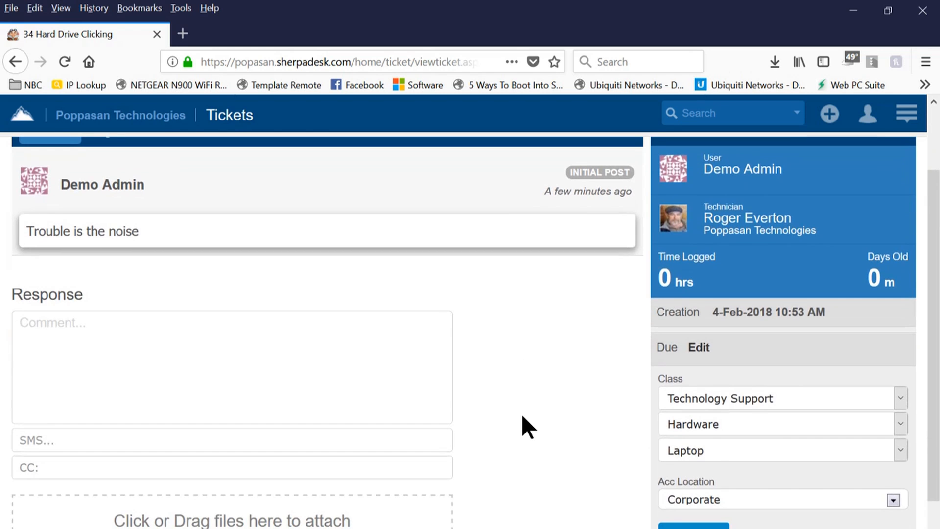
scroll(534, 416, down, 2)
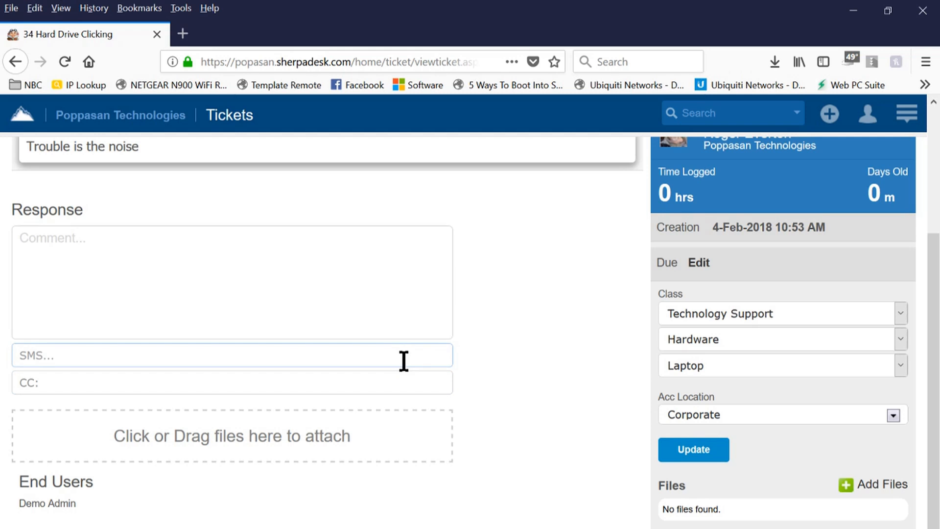
scroll(455, 465, down, 1)
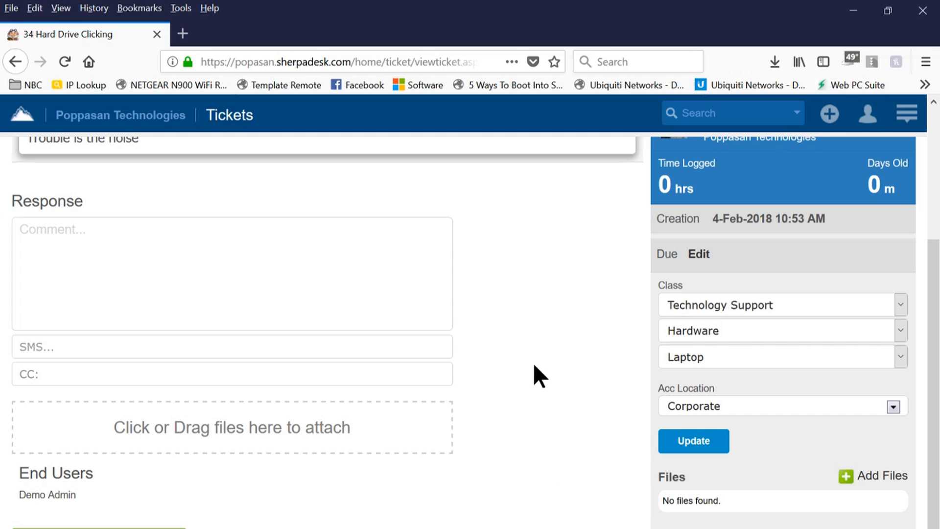
scroll(532, 361, up, 4)
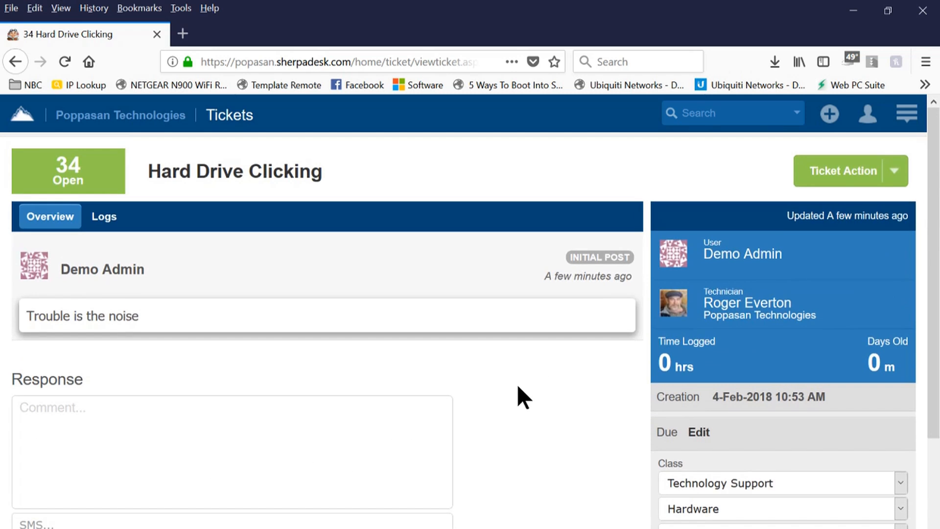
Try support.poppasan.com, then retype the address as support.medic and step to a suggestion.
click(314, 61)
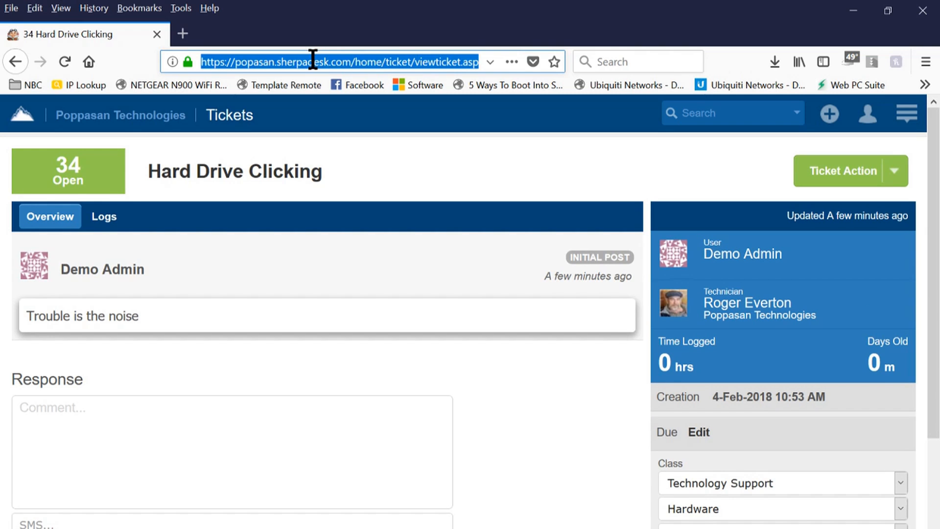
text(suppor)
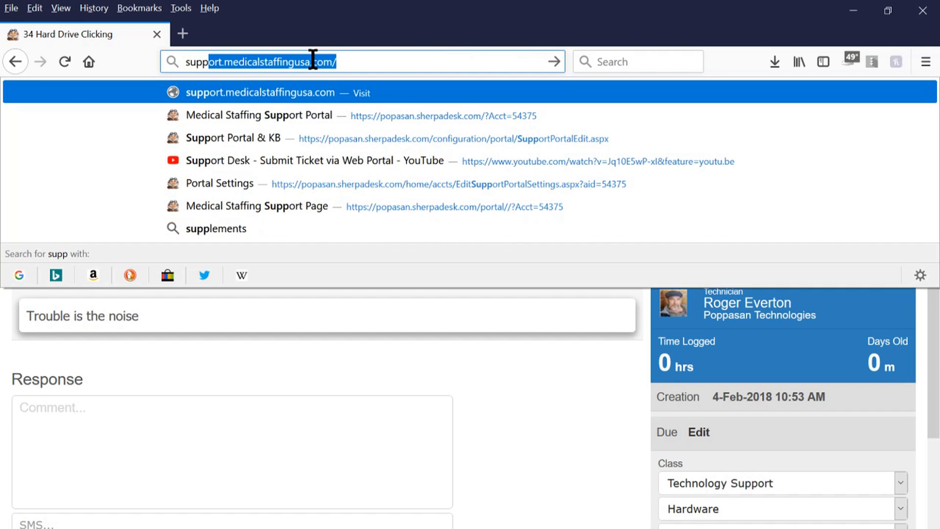
text(t.)
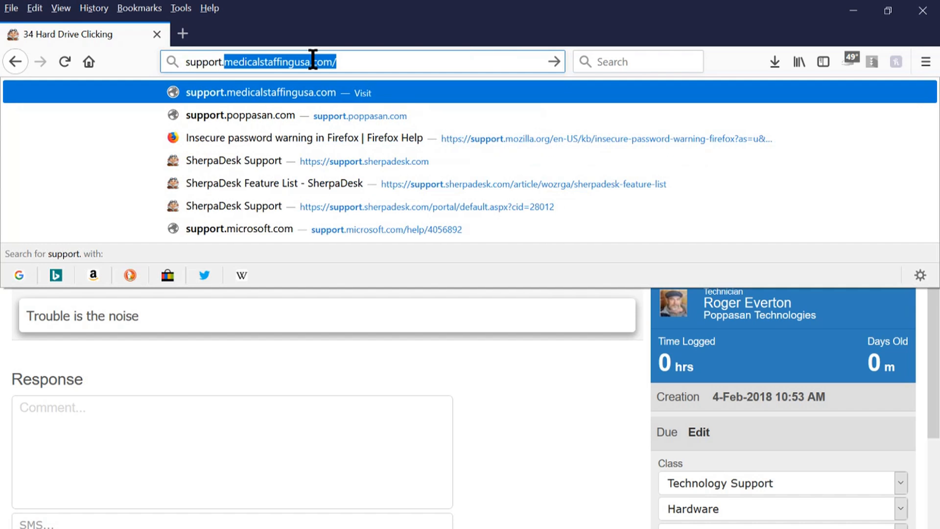
text(poppasa)
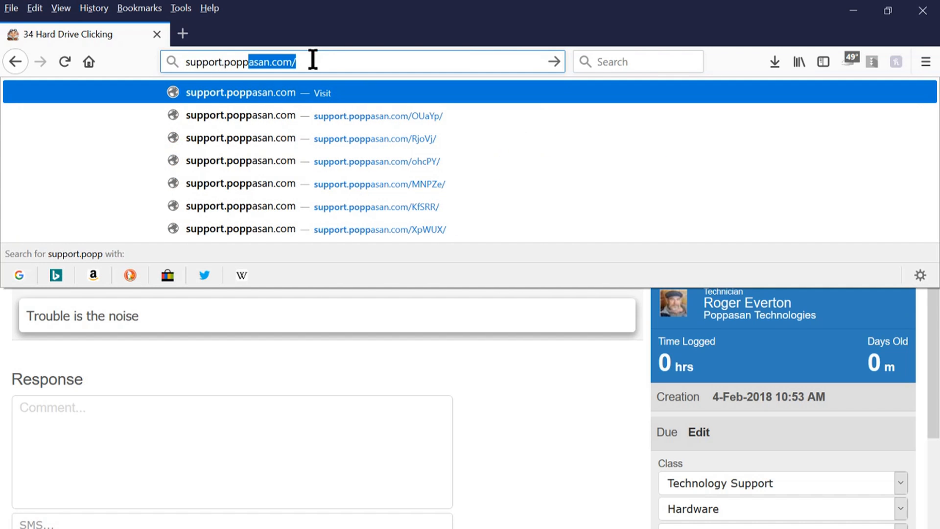
text(n.com)
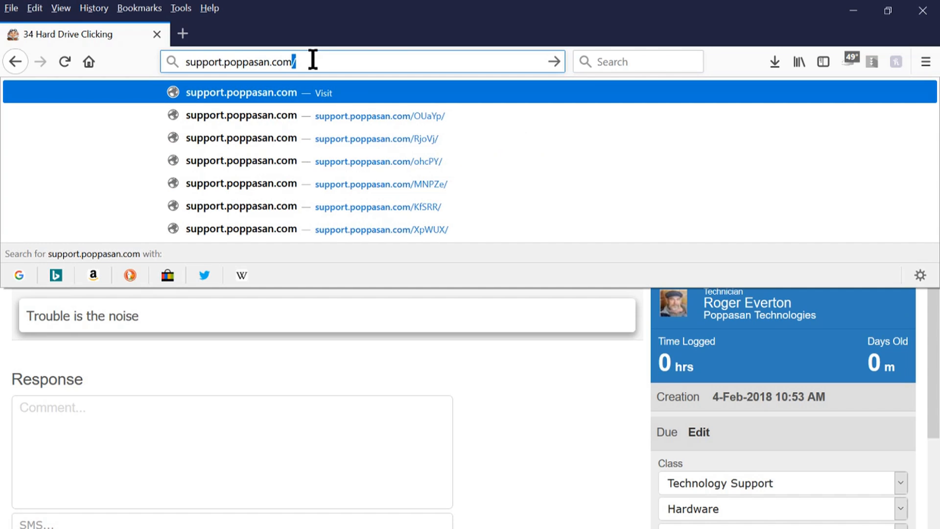
key(Return)
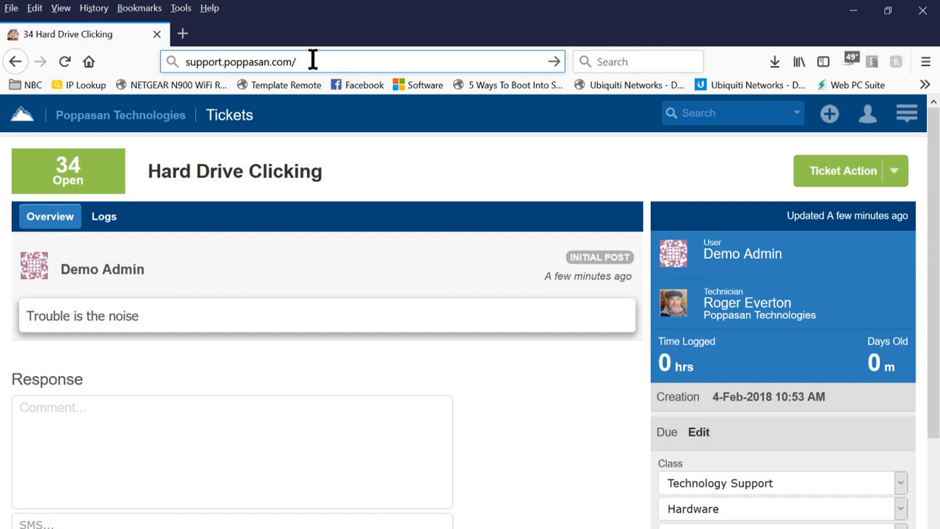
key(BackSpace)
key(BackSpace)
key(BackSpace)
key(BackSpace)
key(BackSpace)
key(BackSpace)
key(BackSpace)
key(BackSpace)
key(BackSpace)
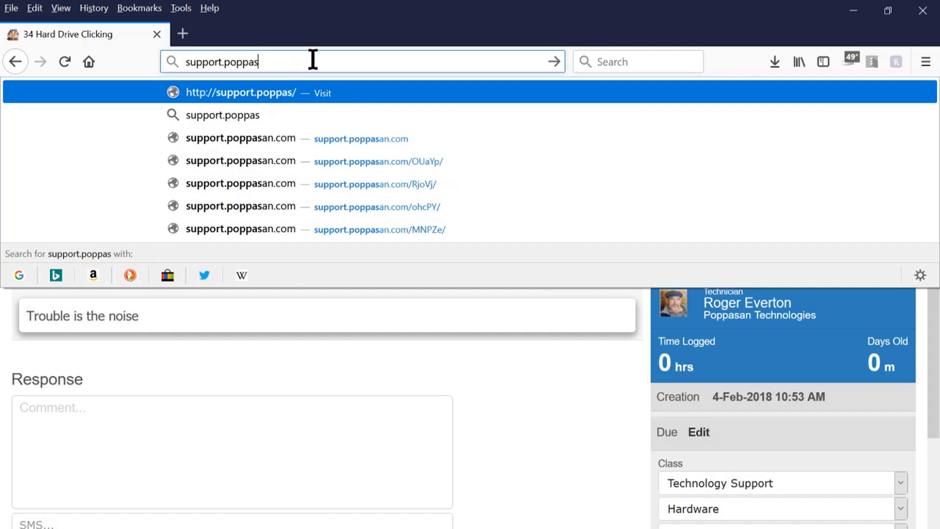
key(BackSpace)
key(BackSpace)
key(BackSpace)
key(BackSpace)
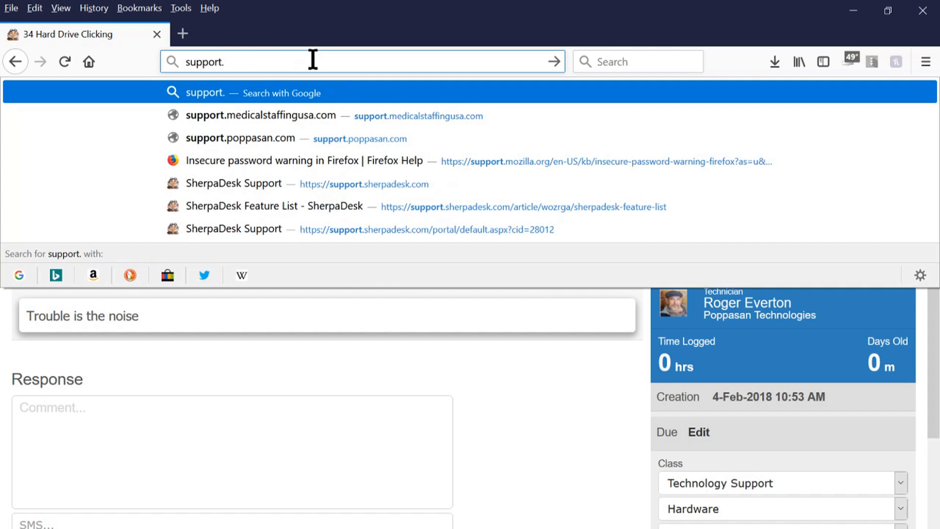
text(med)
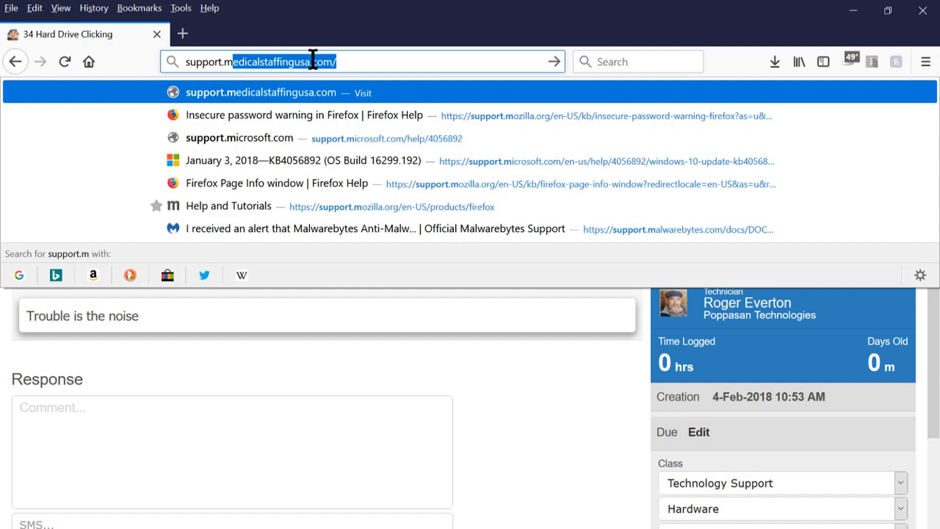
text(i)
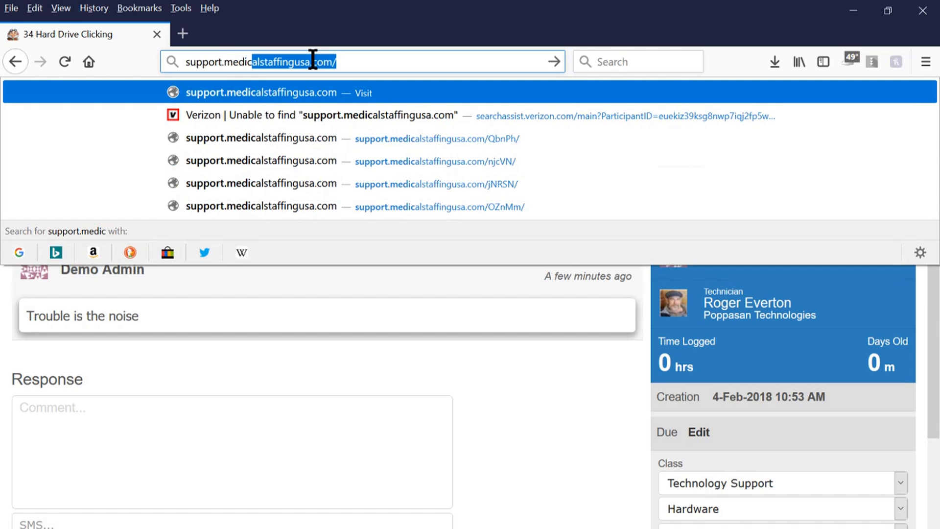
text(c)
key(Down)
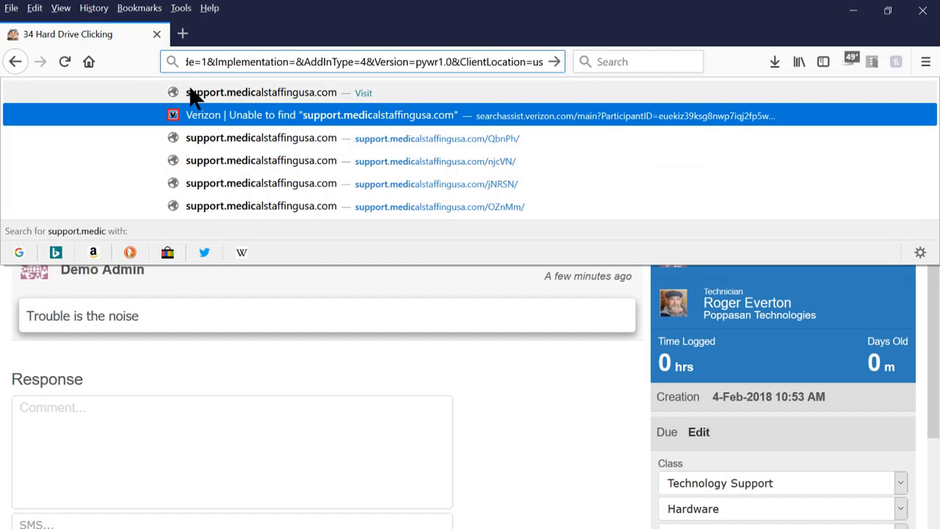
Visit support.medicalstaffingusa.com, then replace the address with supoport.integrategse.com and load it.
click(275, 96)
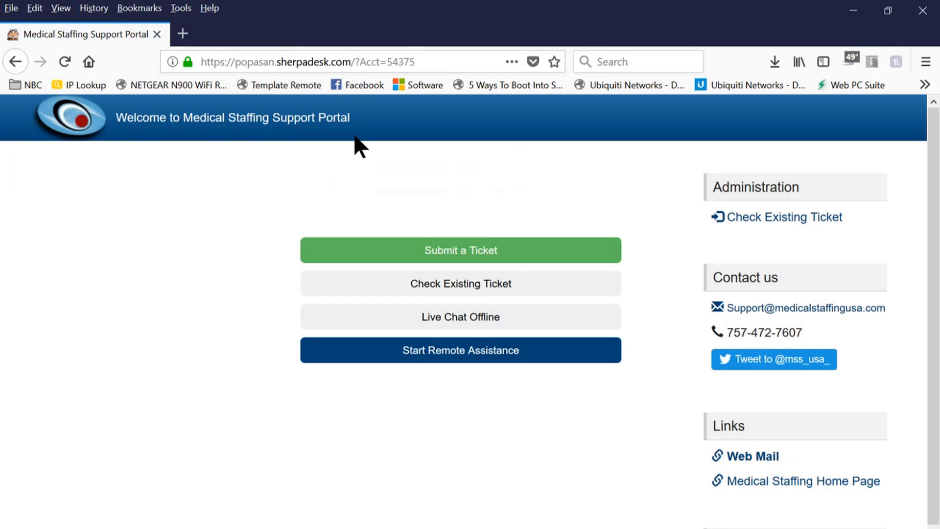
click(336, 61)
drag(437, 61, 234, 64)
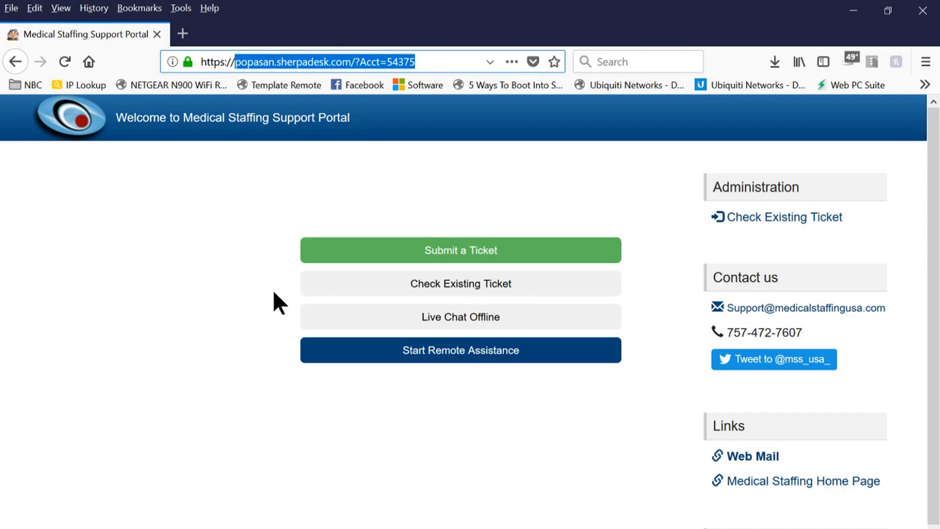
text(supo)
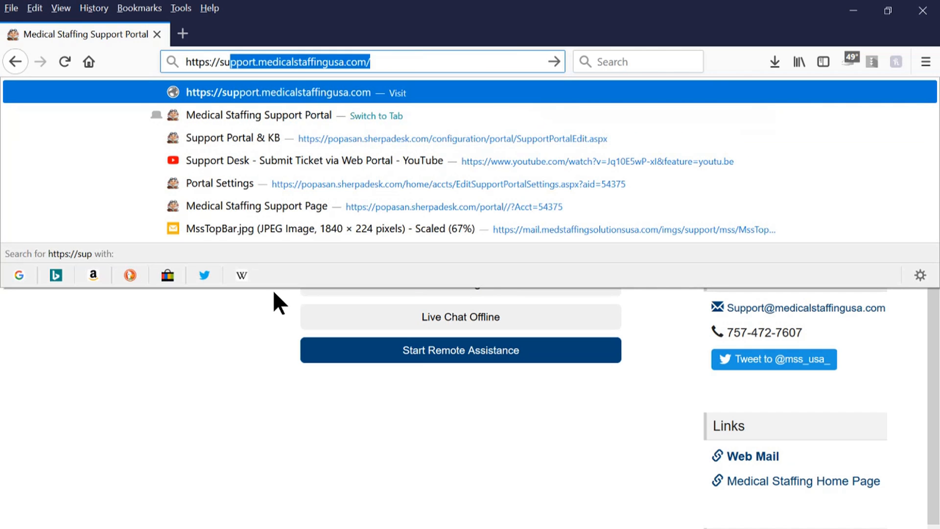
text(o)
key(BackSpace)
text(p)
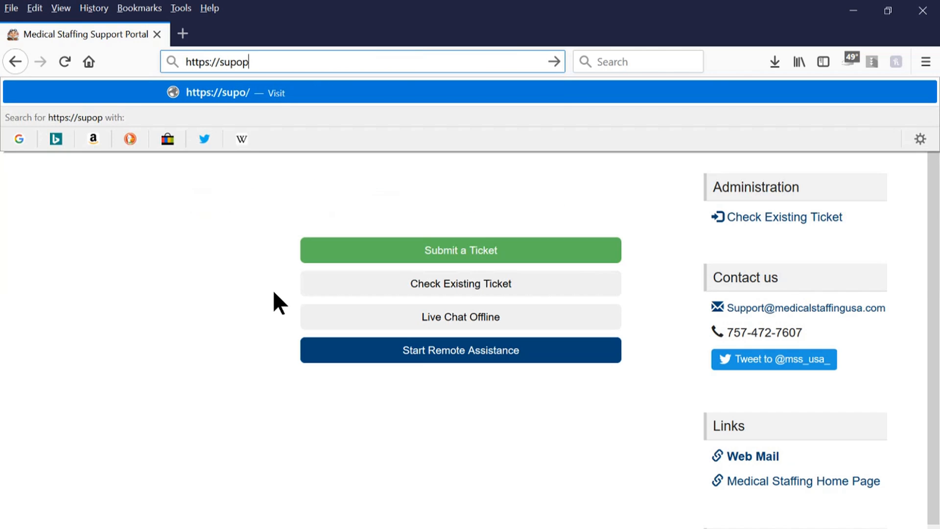
text(ort)
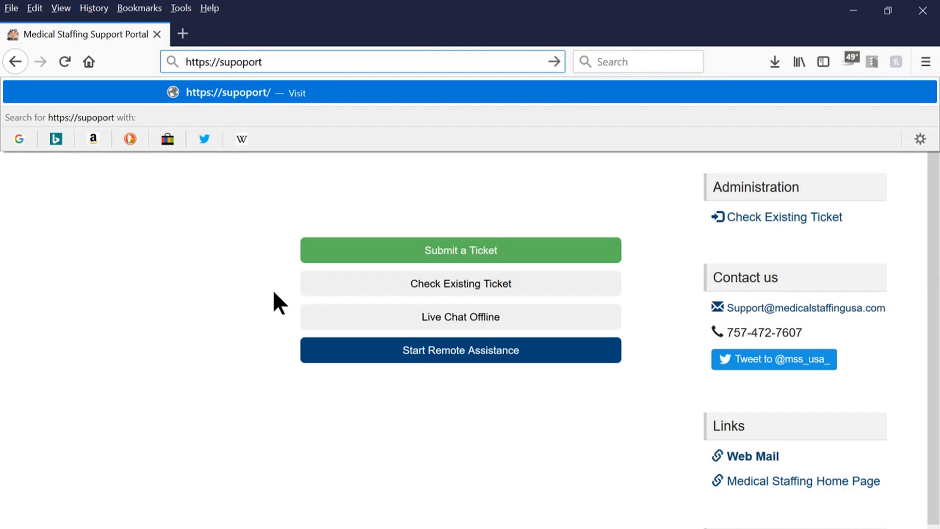
text(.integr)
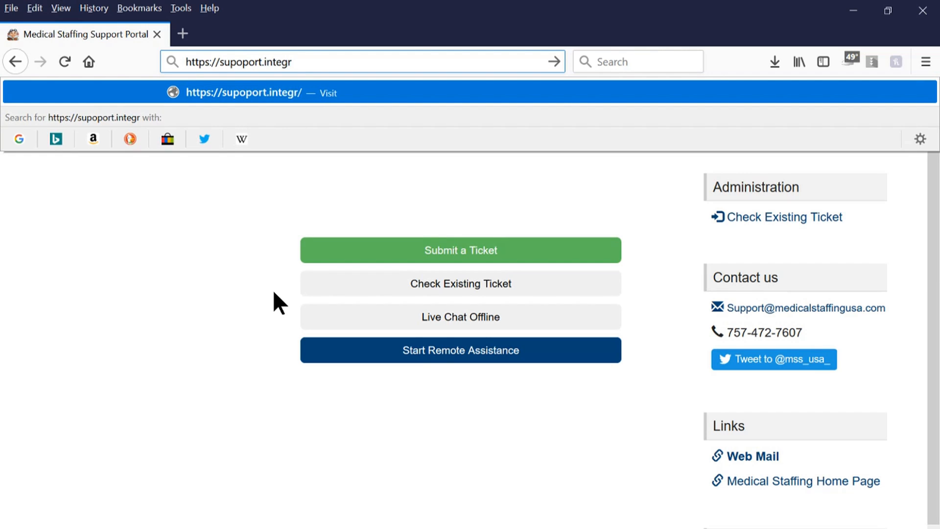
text(ate)
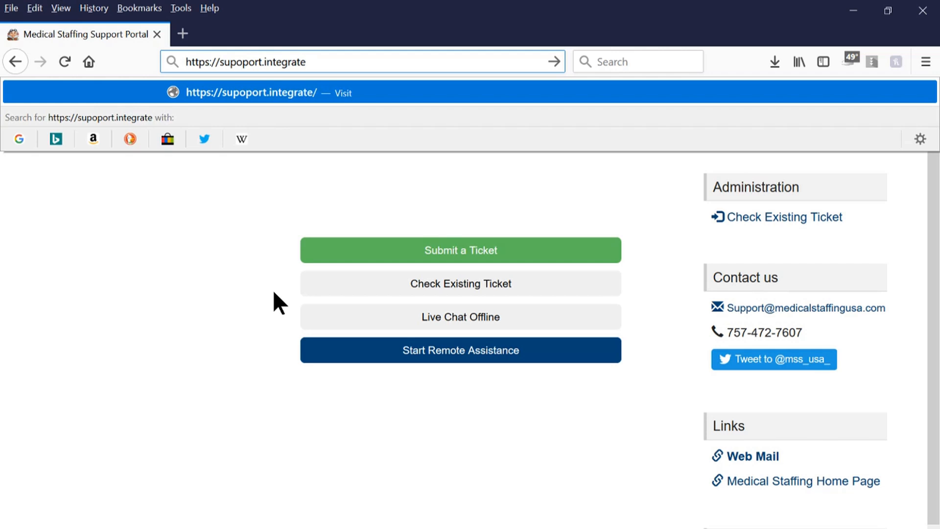
text(gse)
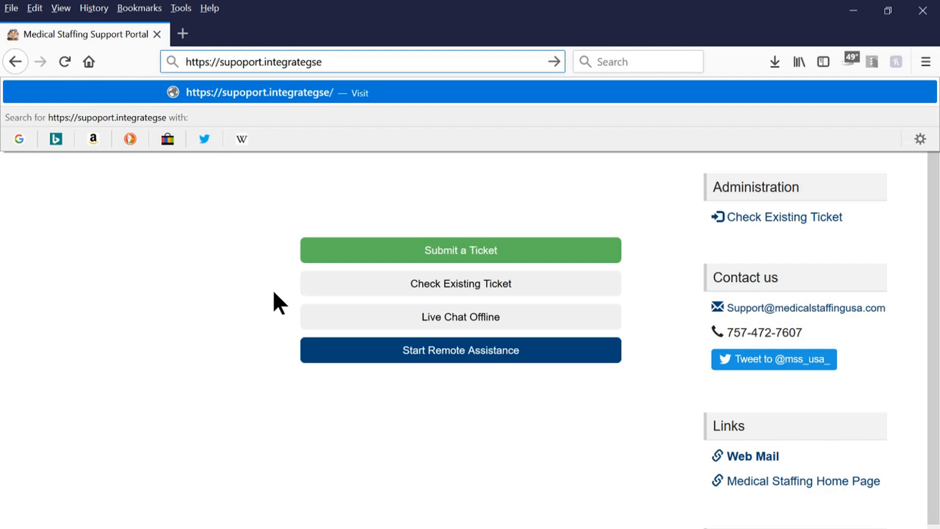
text(.com)
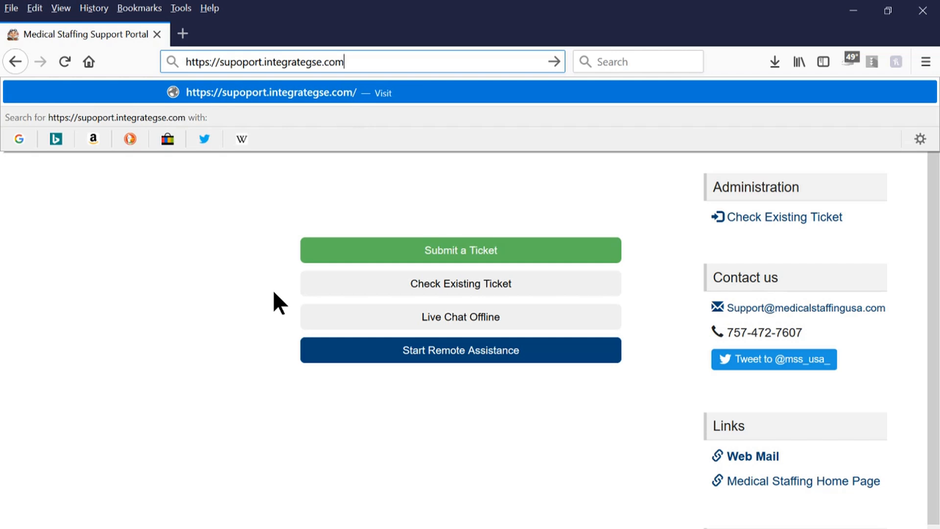
key(Return)
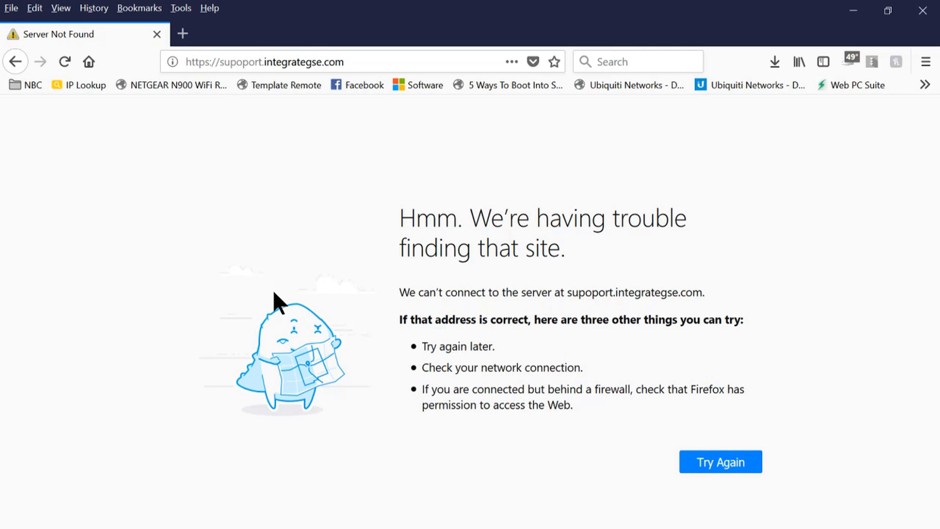
Change the address ending from .com to .net and load it.
click(357, 60)
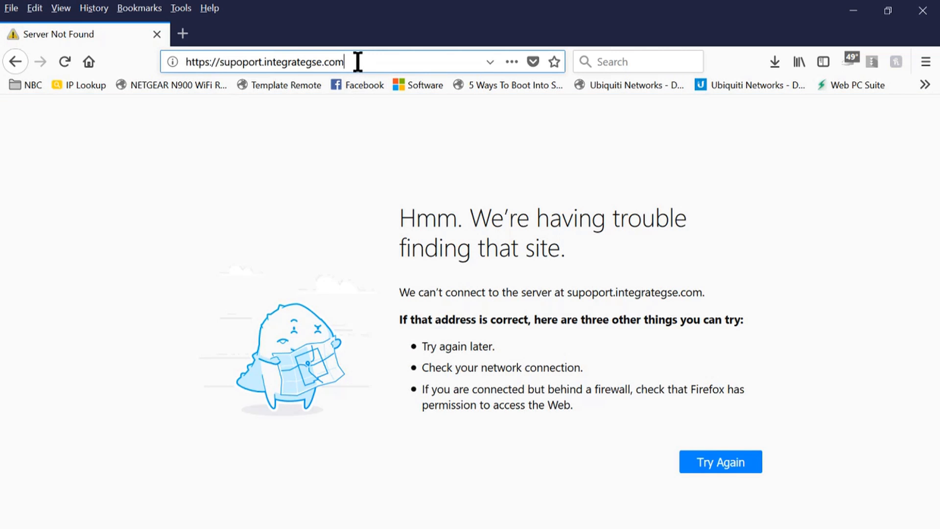
click(358, 61)
key(BackSpace)
key(BackSpace)
key(BackSpace)
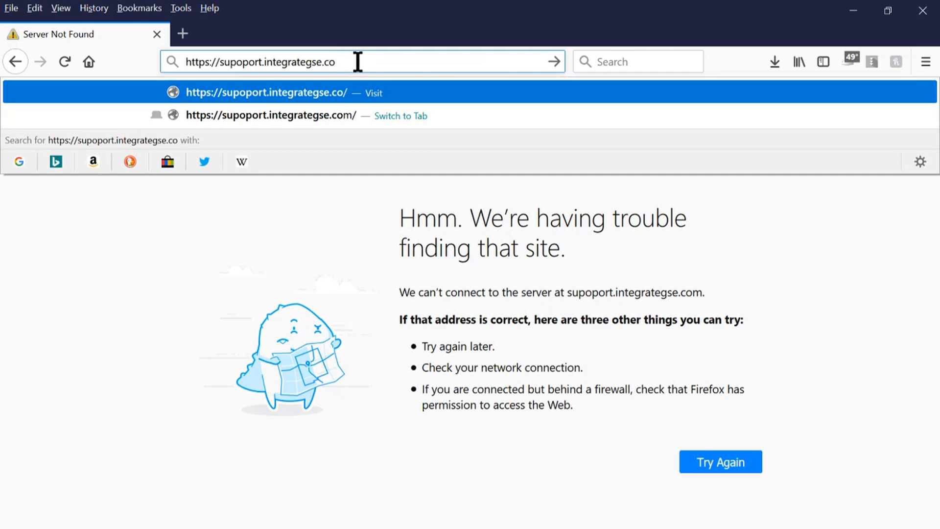
text(net)
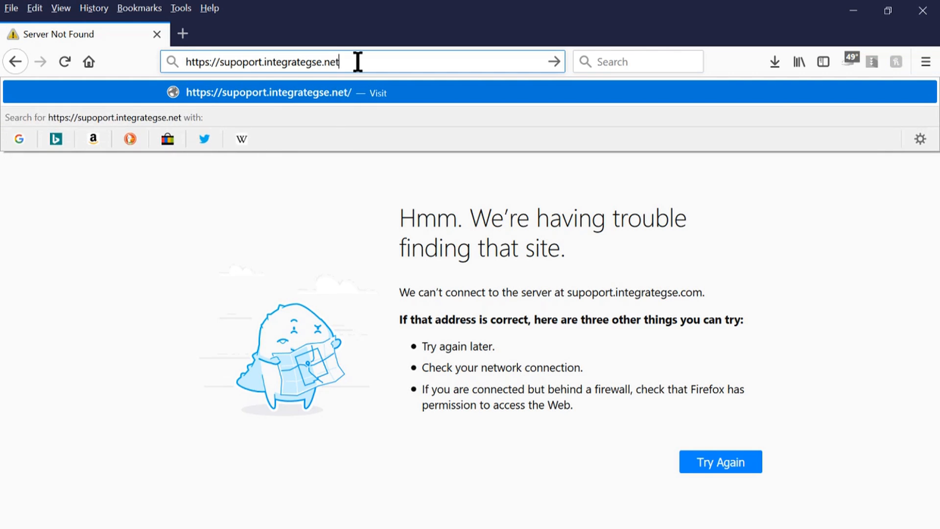
key(Return)
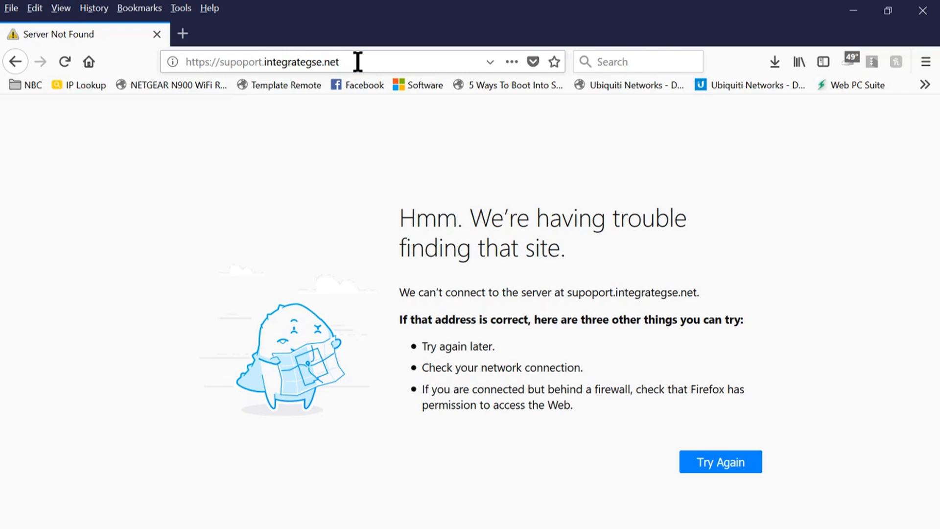
Fix the supoport typo so the address reads support.integrategse.net, and load it.
click(243, 62)
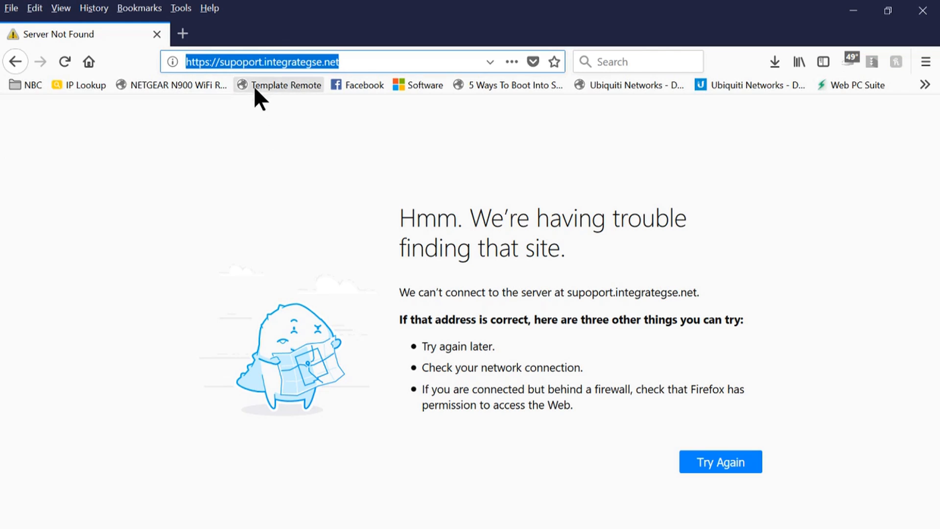
click(243, 62)
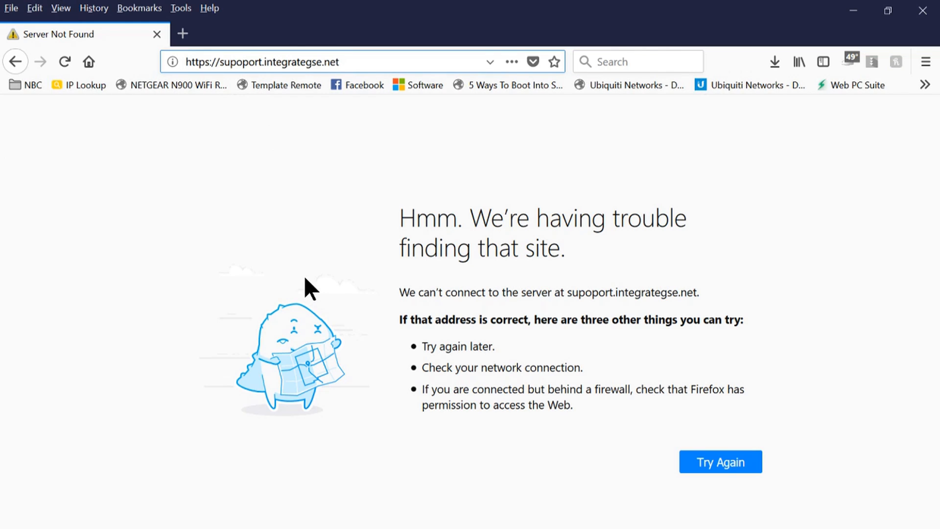
key(BackSpace)
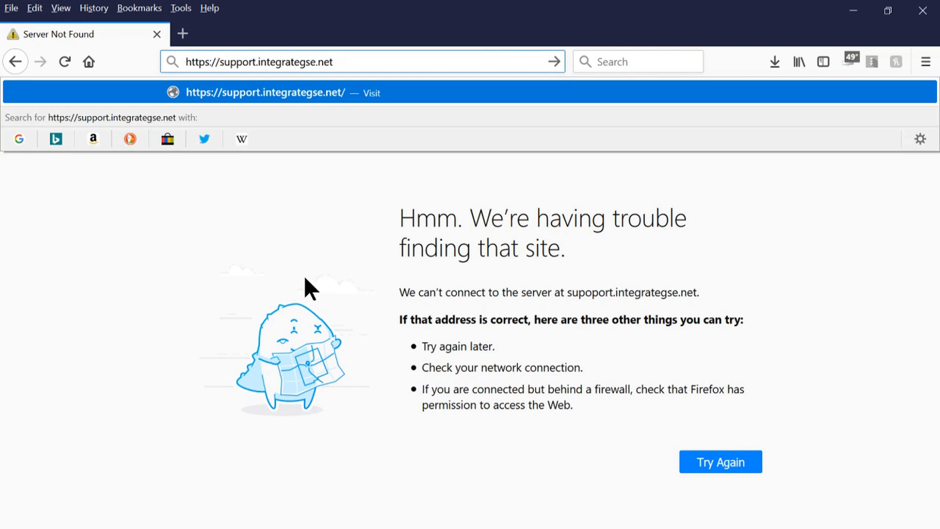
key(Return)
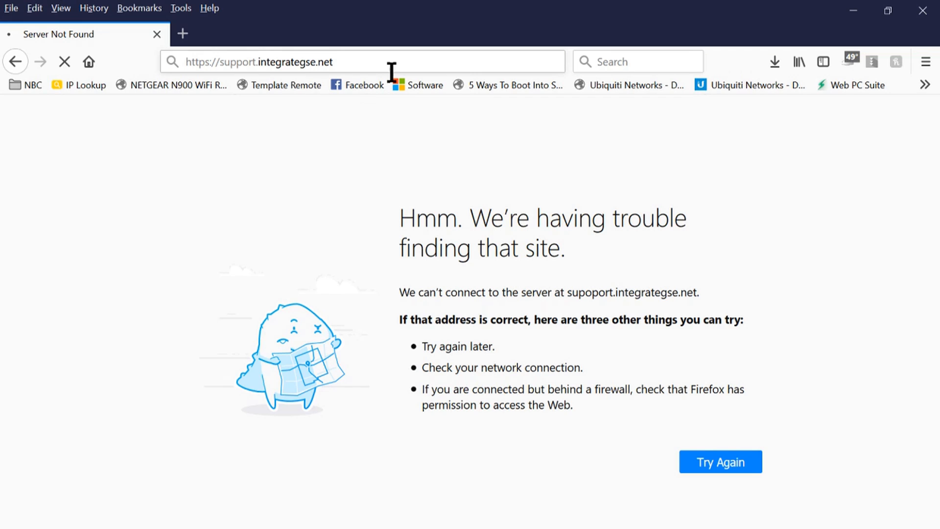
click(343, 62)
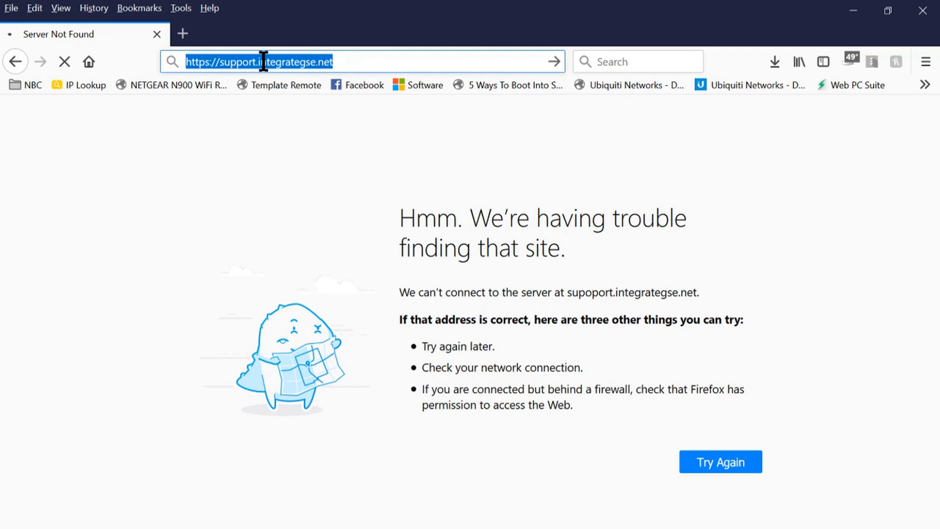
Select the entire support.integrategse.net address in the address bar.
click(374, 62)
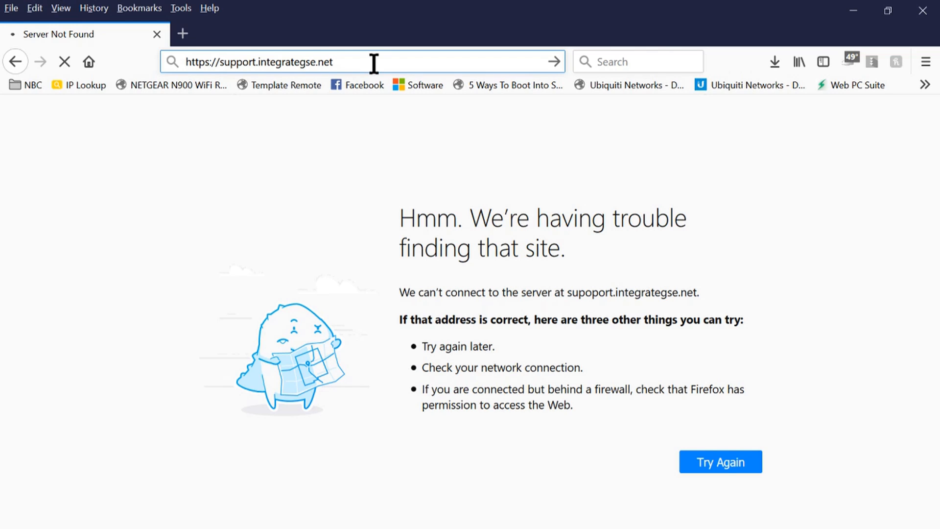
key(ctrl+a)
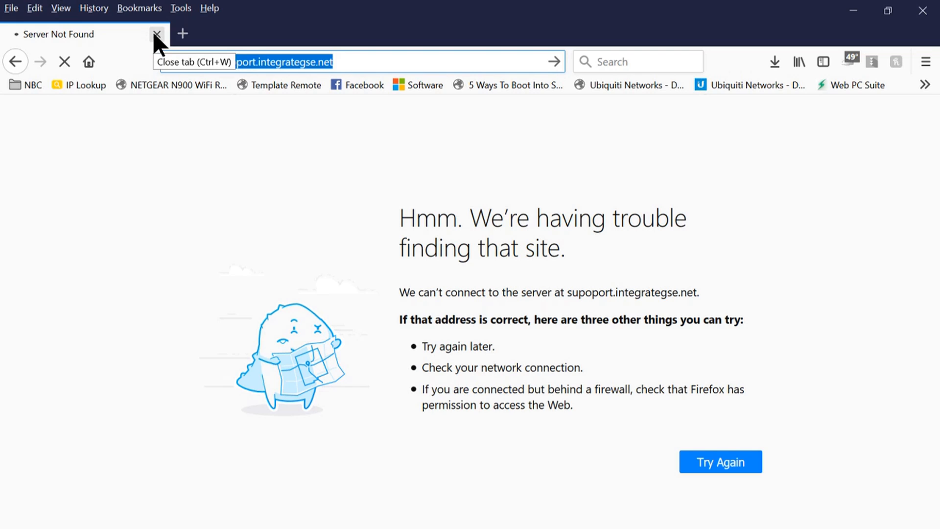
Go back twice to the Medical Staffing Support Portal welcome page on popasan.sherpadesk.com.
click(16, 61)
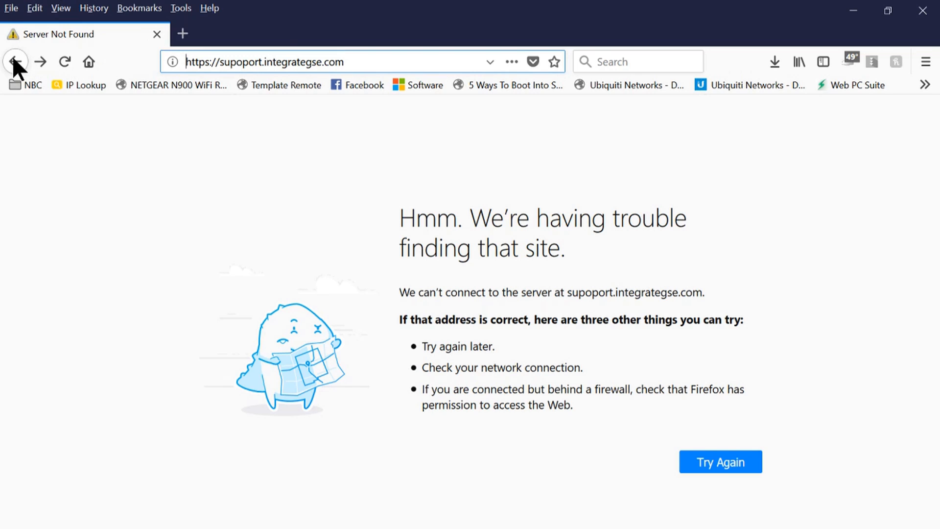
click(13, 62)
right_click(12, 63)
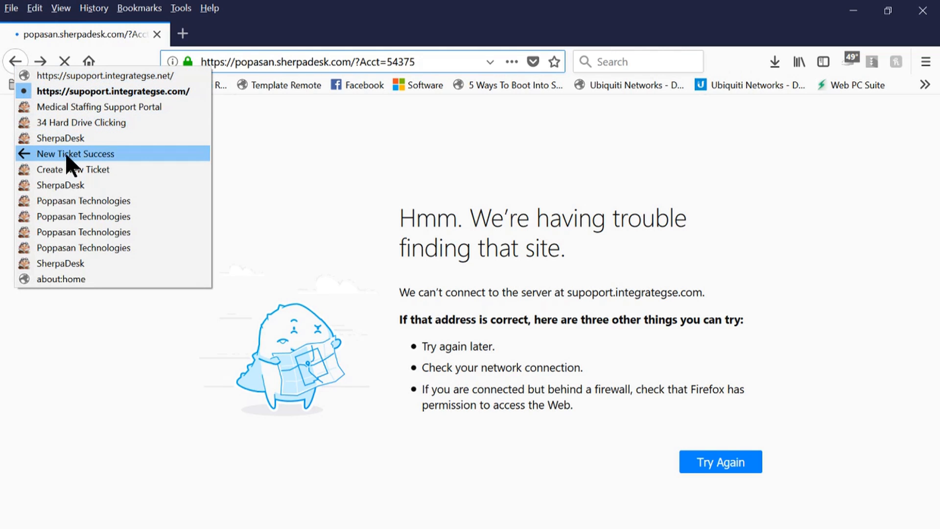
click(114, 394)
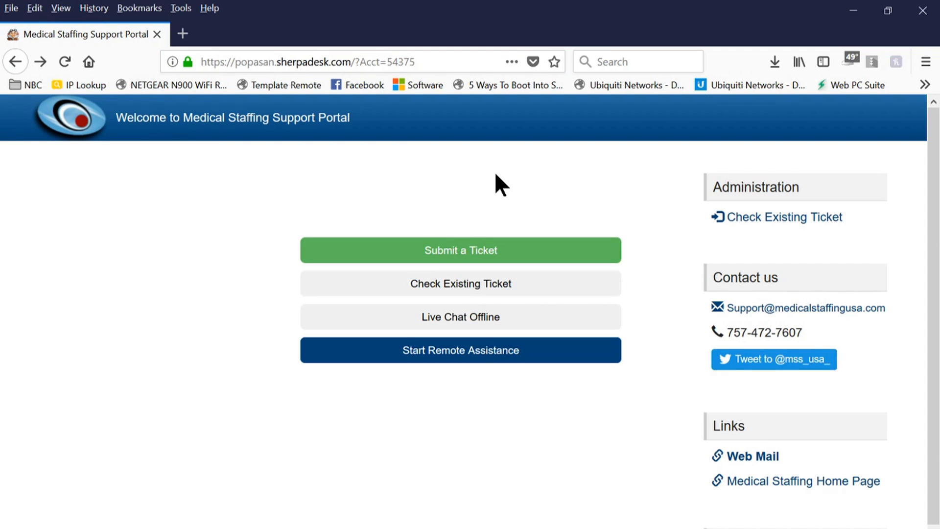
Minimize Firefox with the SherpaDesk portal, leaving the pirate-ship desktop visible.
click(342, 60)
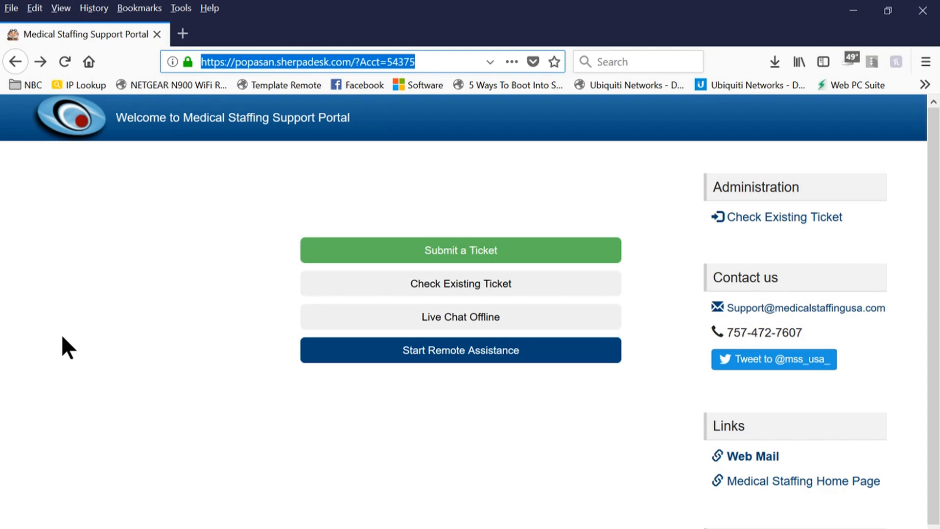
click(852, 11)
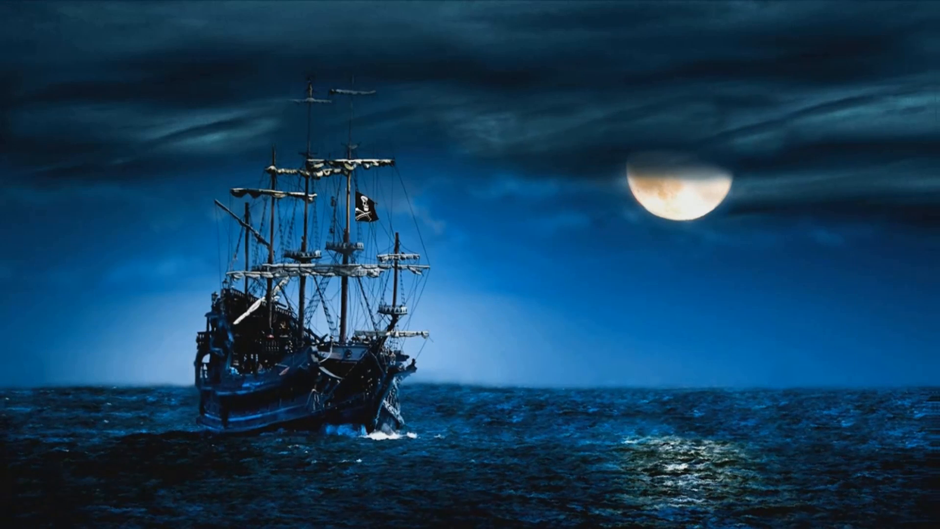